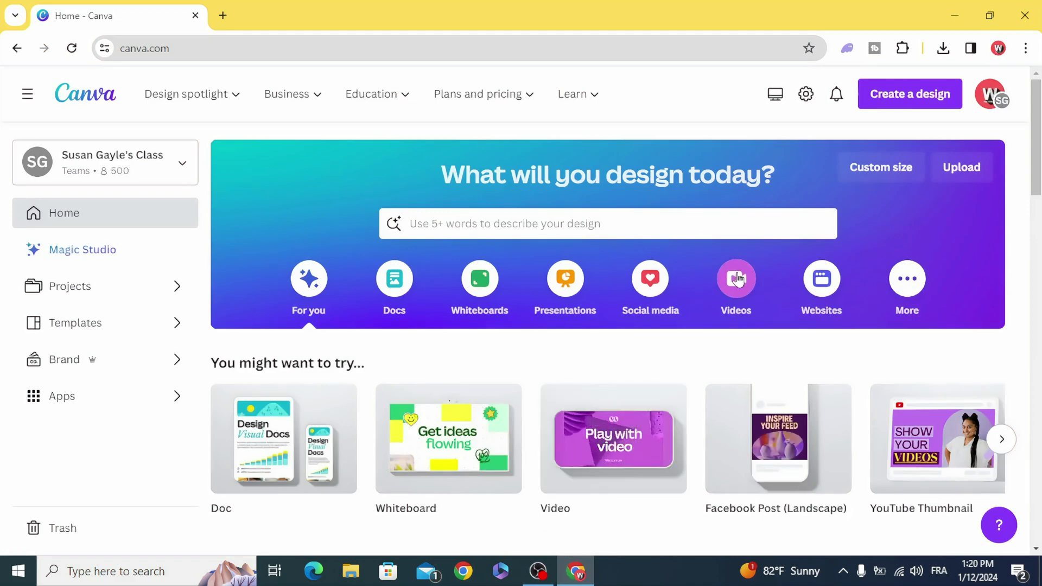
- Create a blank 1920 × 1080 video design from the Videos category
click(737, 279)
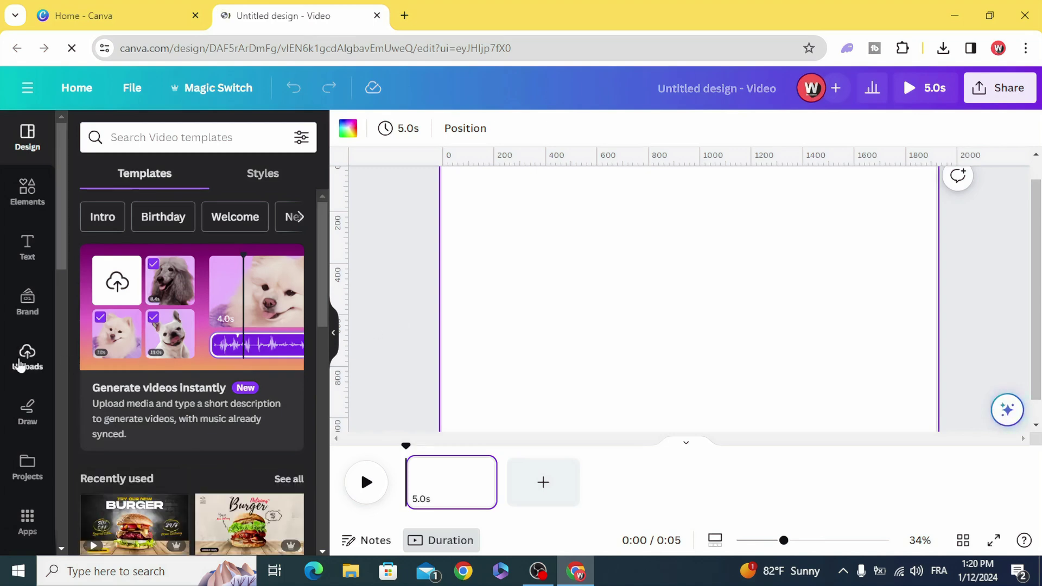
- Add the first 'pisa' stock video clip and set it as the page background
click(22, 363)
click(26, 189)
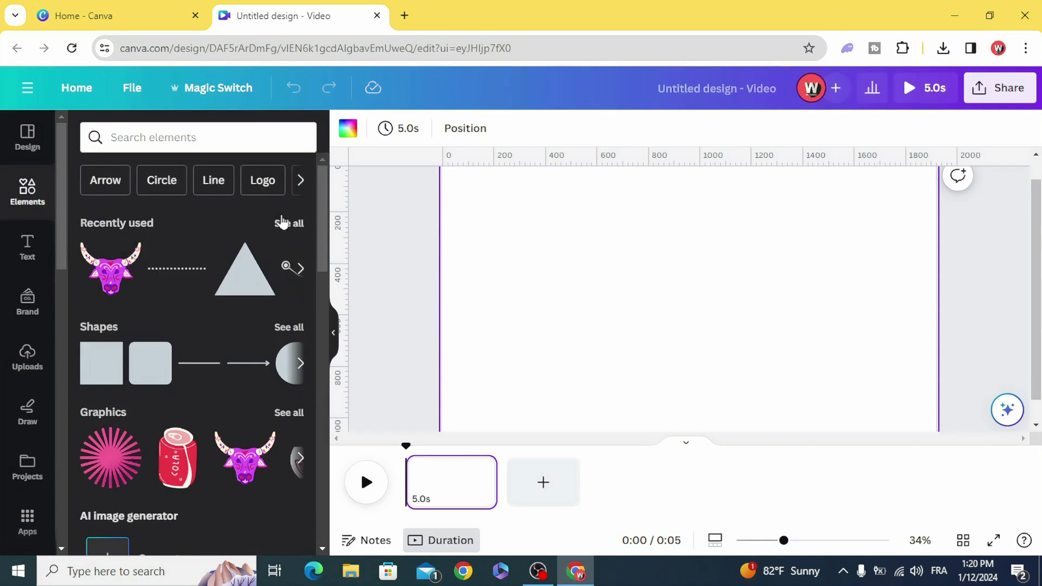
click(200, 138)
text(pisa)
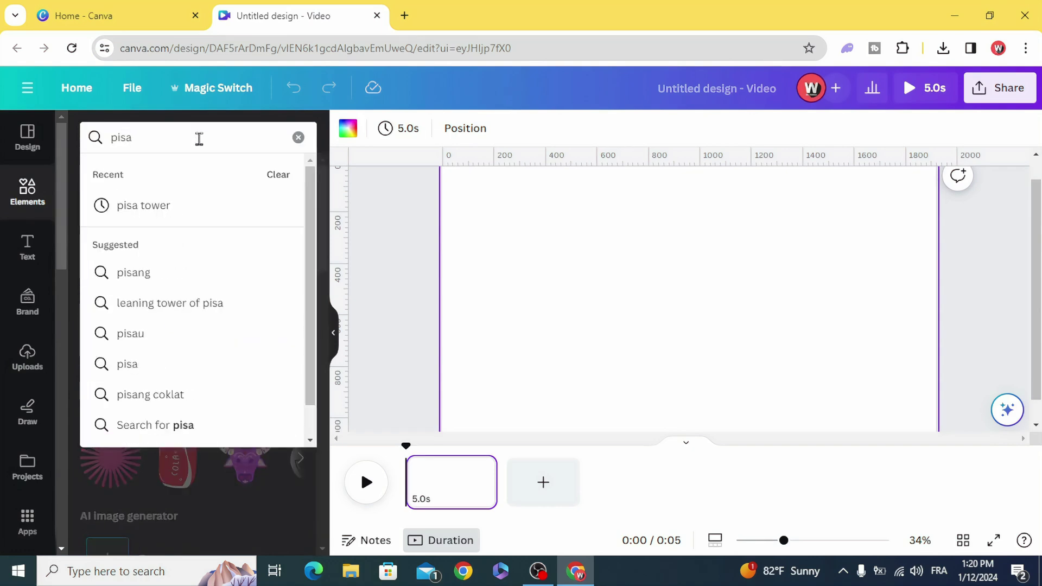
key(Return)
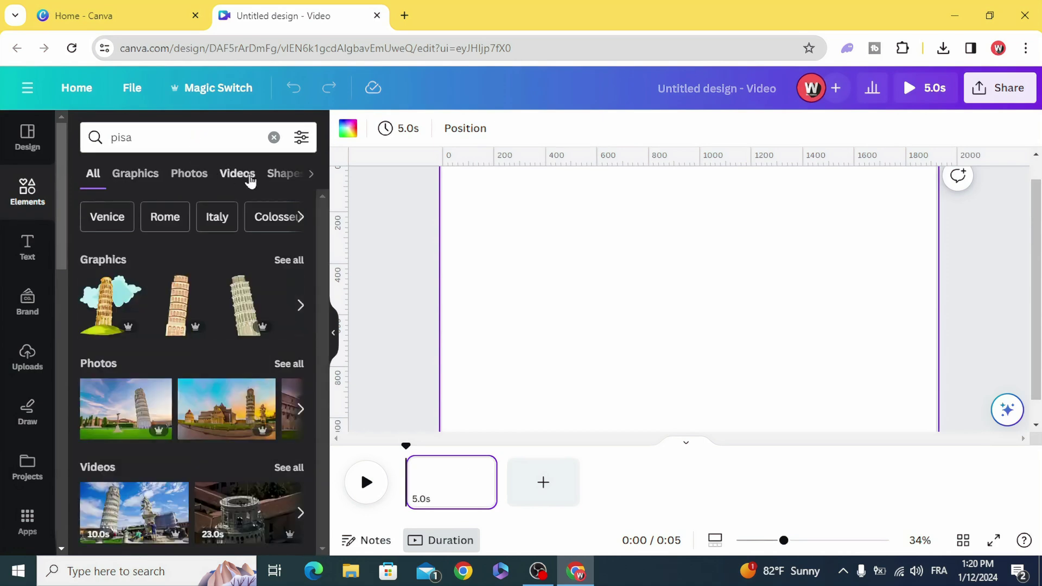
click(237, 173)
click(122, 282)
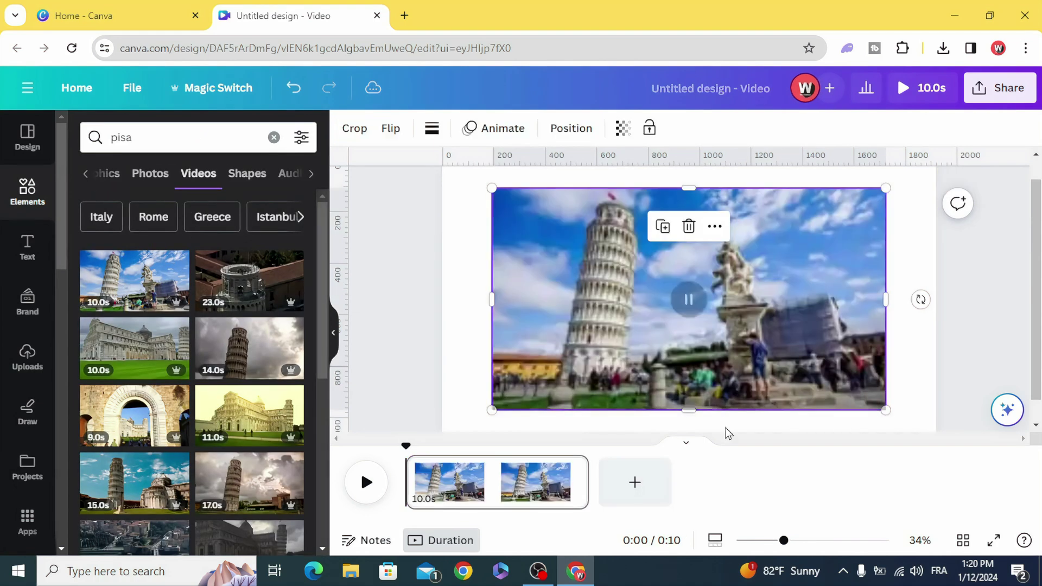
right_click(592, 273)
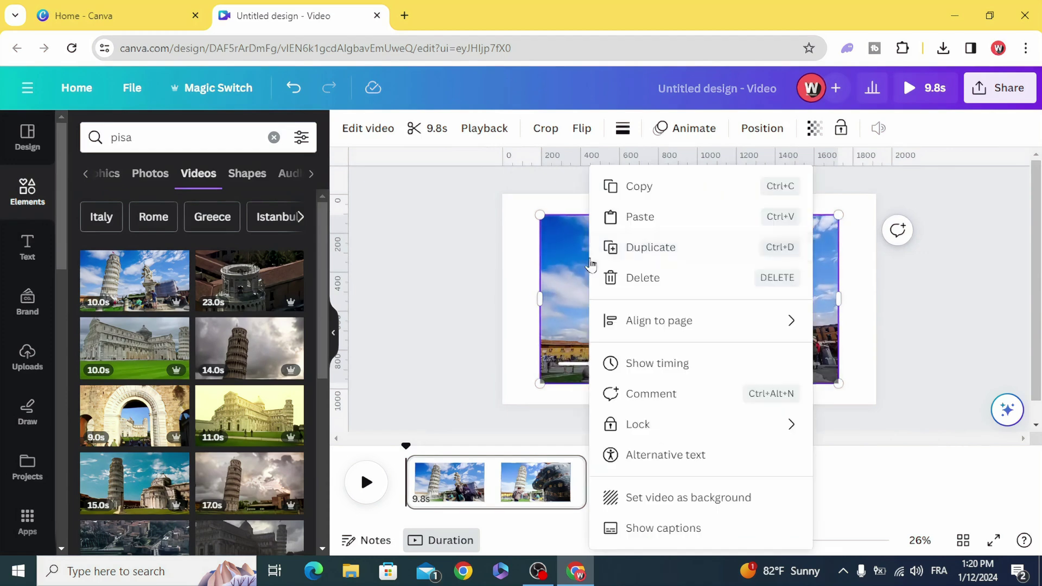
click(720, 504)
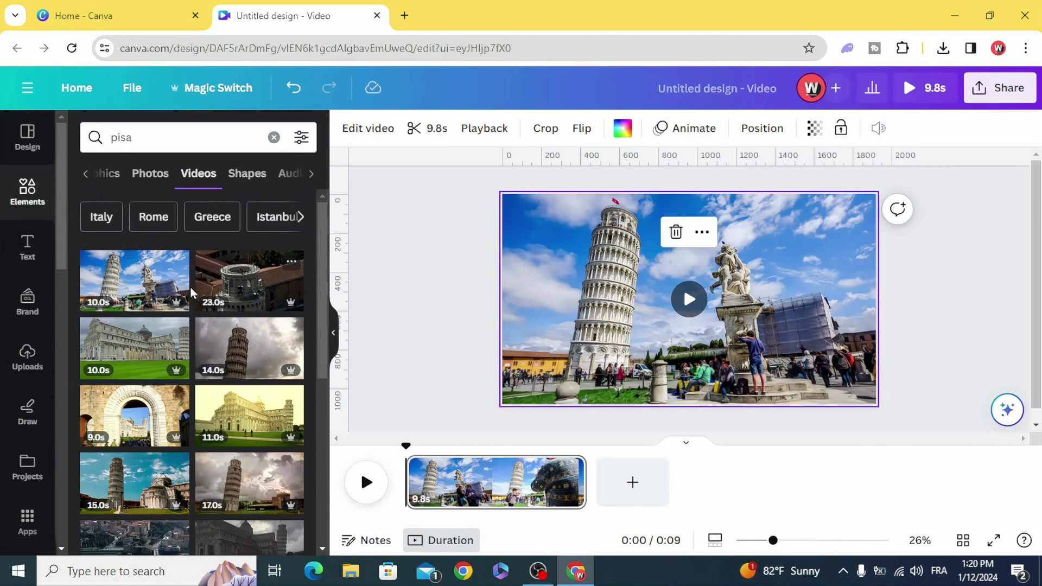
- Add a plain straight line across the video and colour it white
click(274, 139)
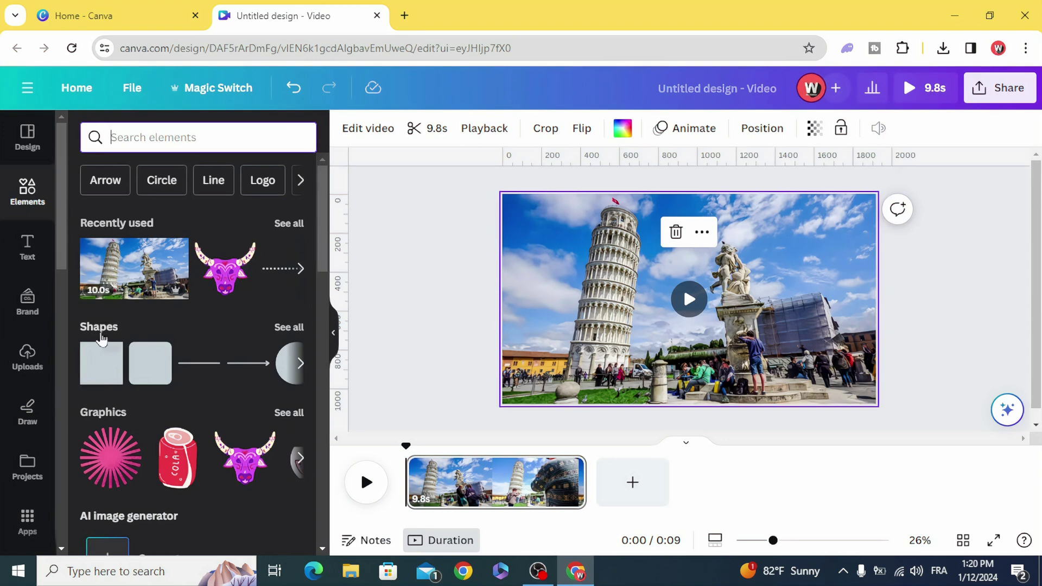
click(286, 326)
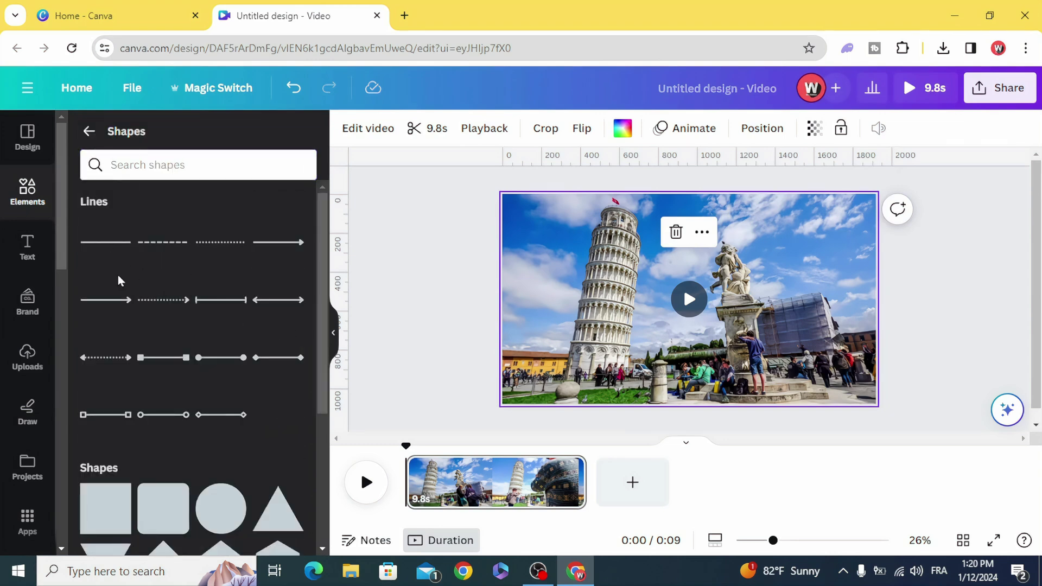
click(107, 245)
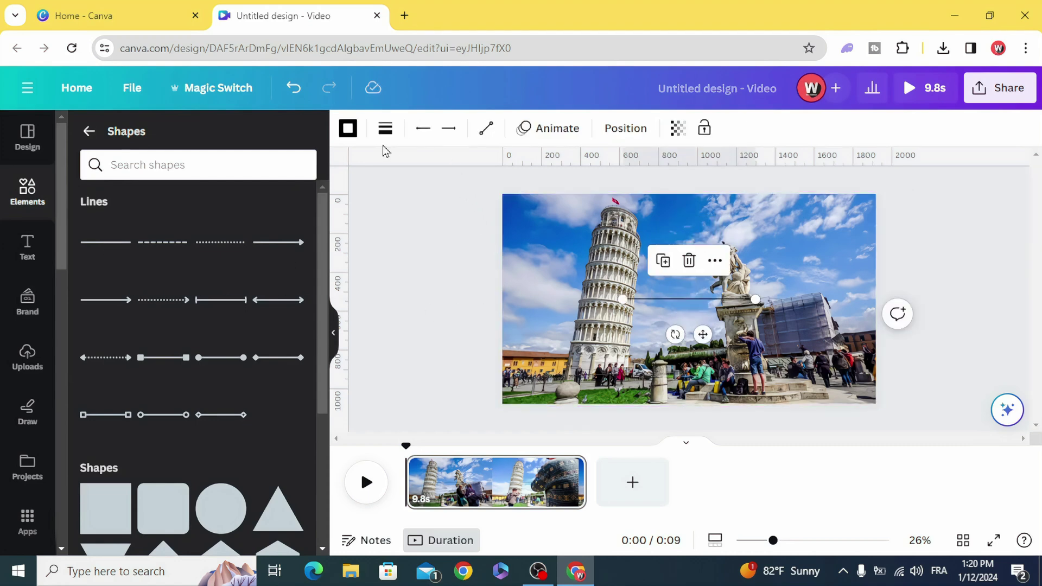
click(385, 129)
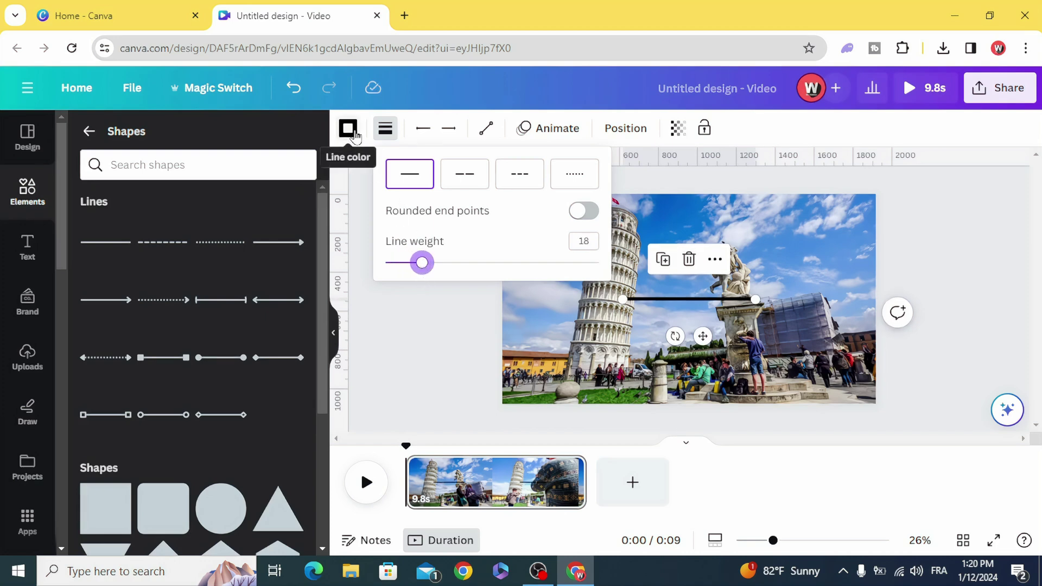
click(347, 129)
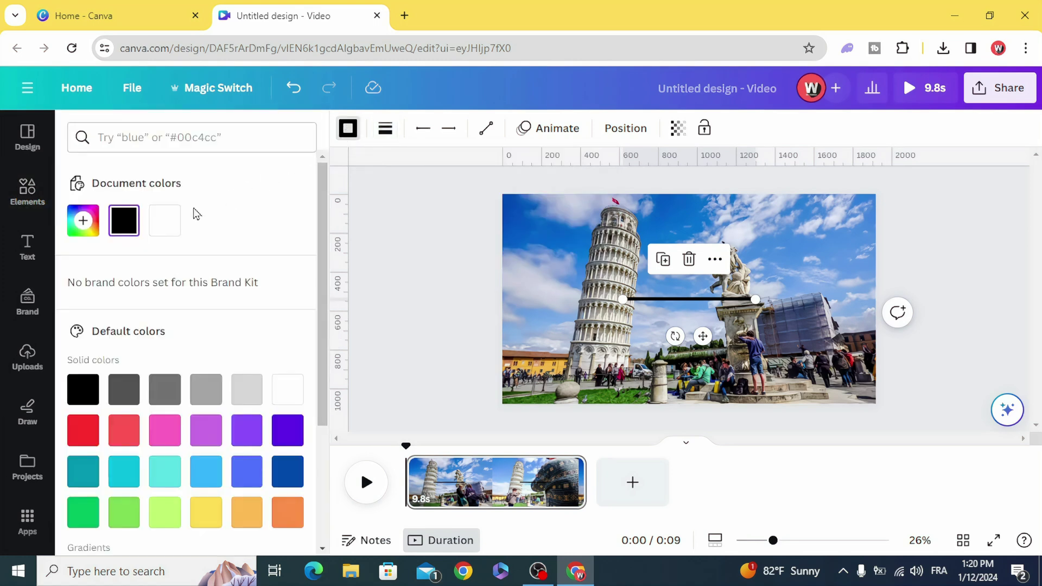
click(165, 222)
- Raise the white line and give its start a filled round dot
click(461, 254)
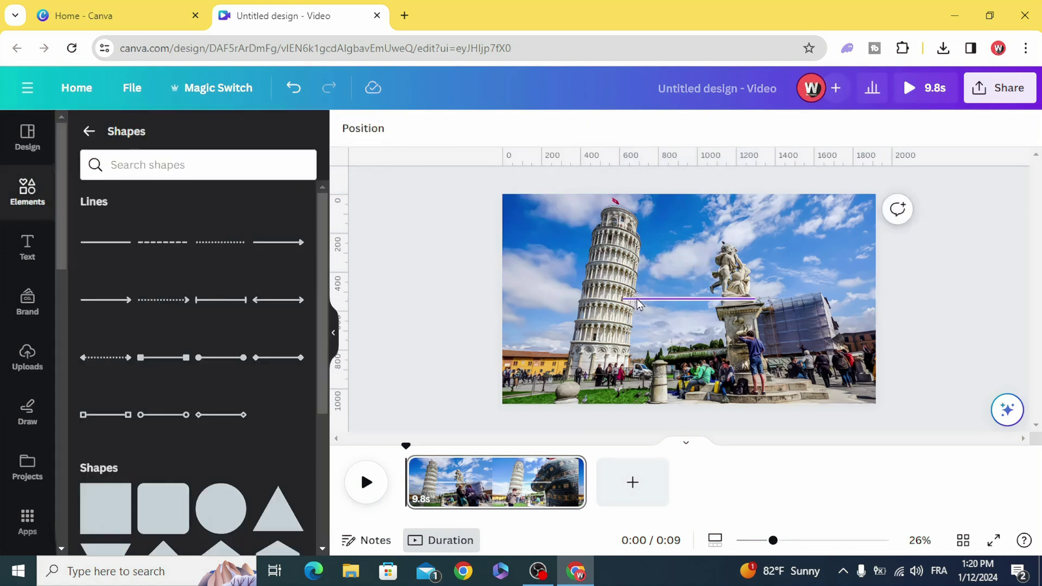
drag(678, 300, 678, 239)
click(423, 131)
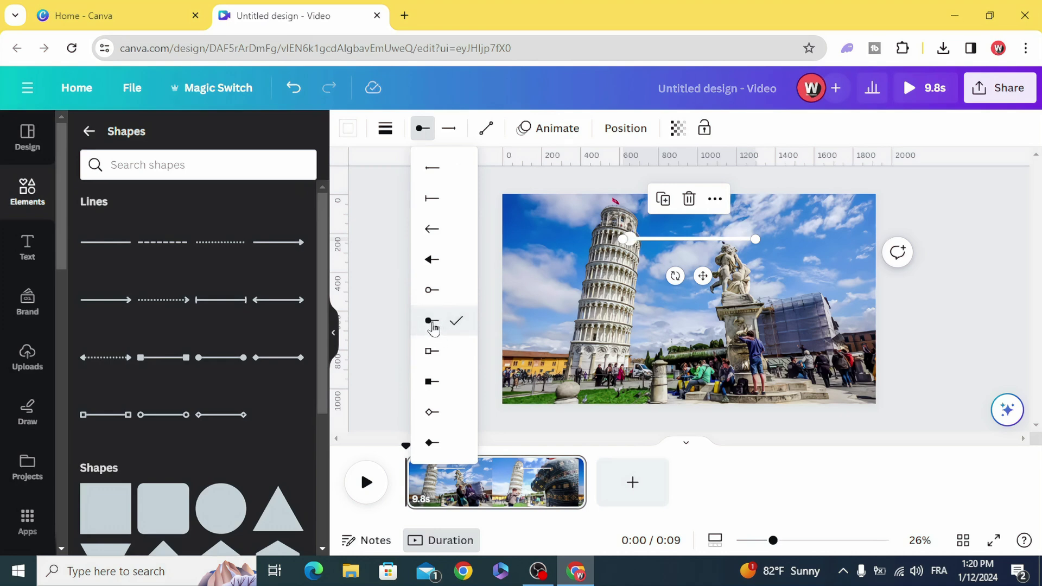
click(384, 288)
- Tilt the line about 23°, place it at the tower top, and shorten it
drag(641, 242, 641, 234)
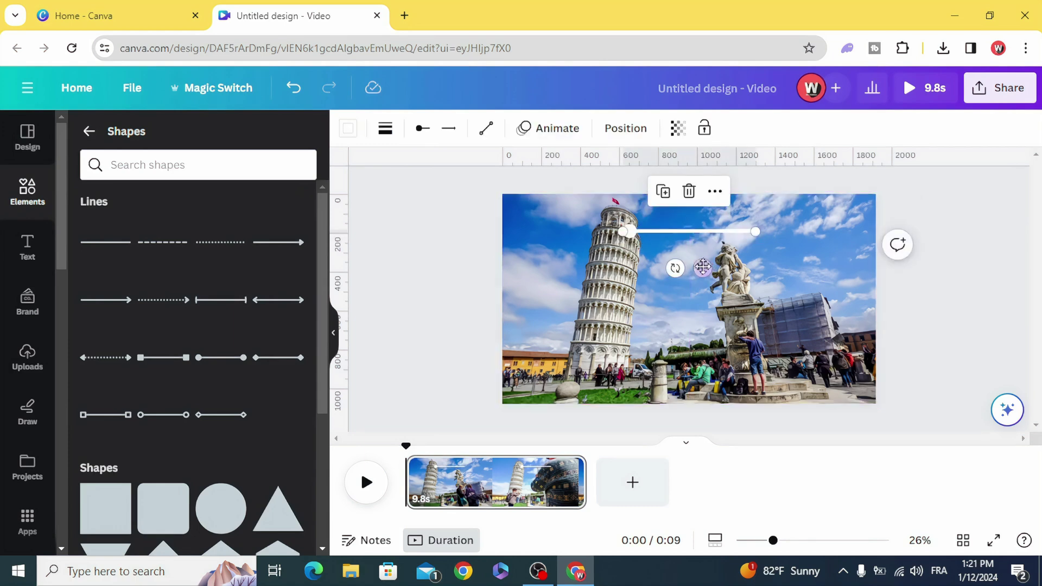
drag(675, 268, 658, 281)
drag(683, 237, 683, 264)
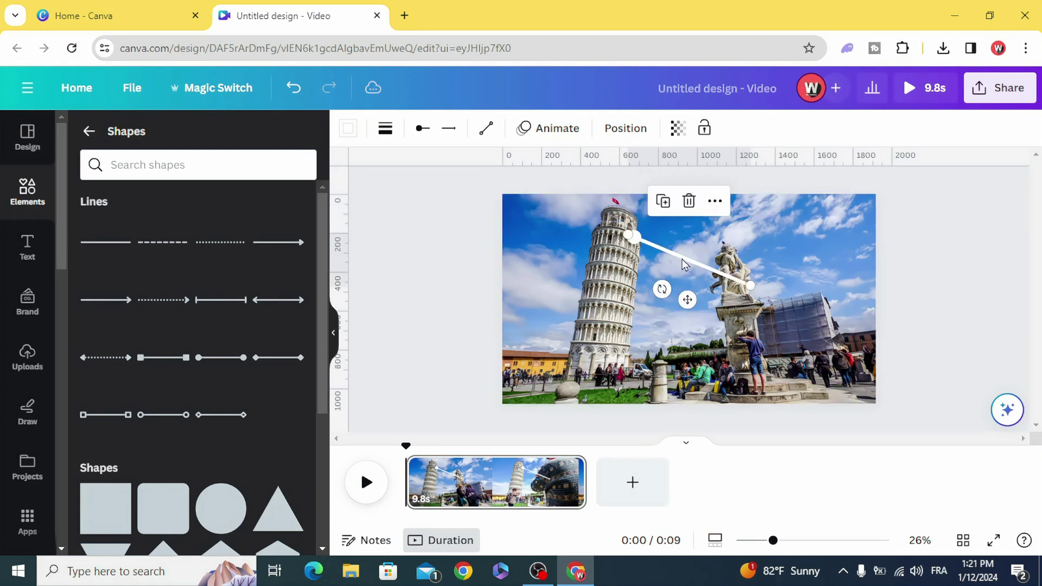
drag(752, 285, 695, 259)
click(454, 313)
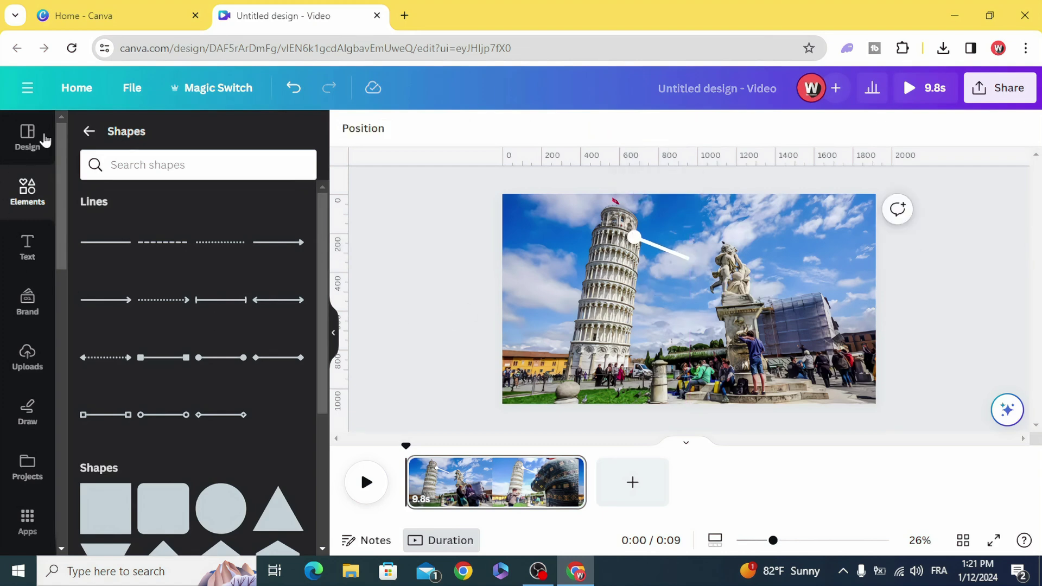
- Add a rounded square shape, stretch it into a wide rectangle, and fill it white
click(90, 134)
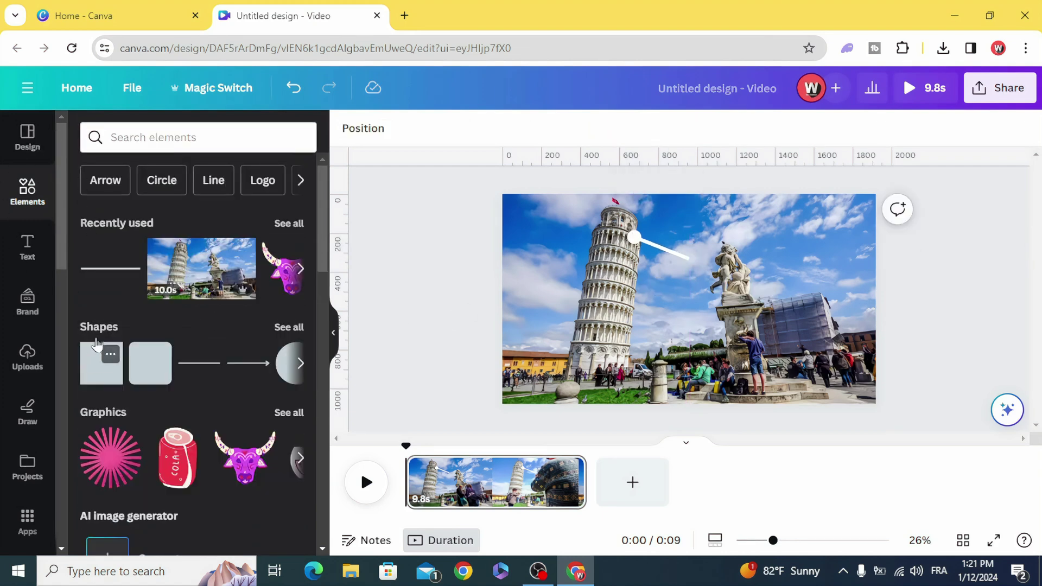
click(142, 373)
drag(719, 298, 794, 293)
drag(725, 330, 725, 315)
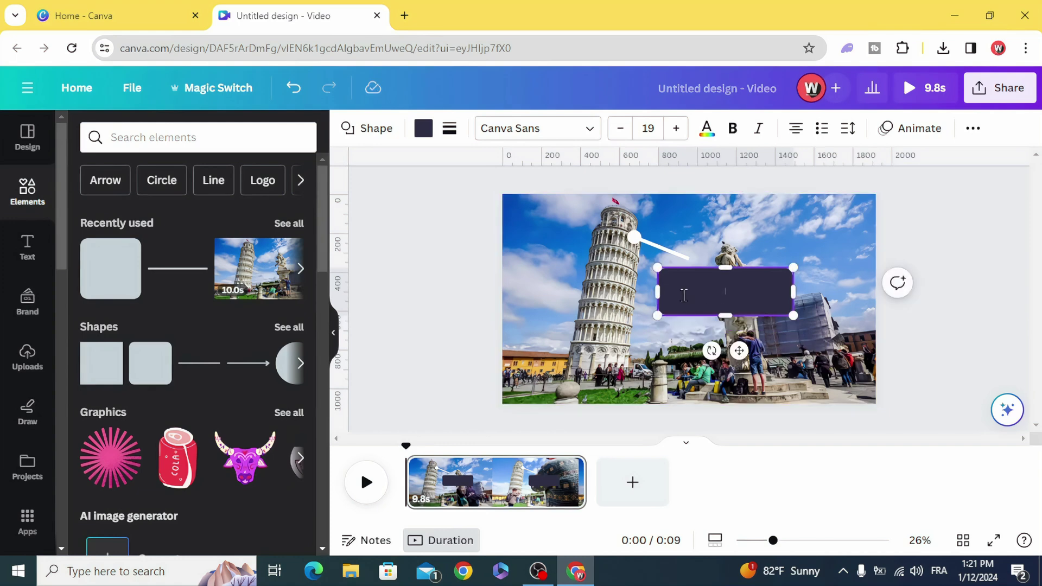
click(424, 128)
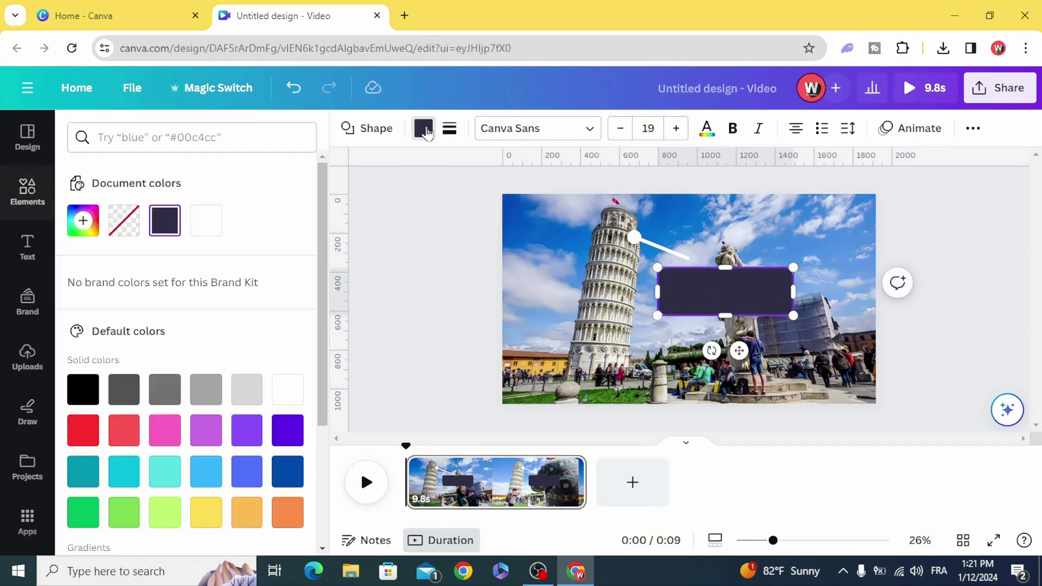
click(207, 221)
click(410, 255)
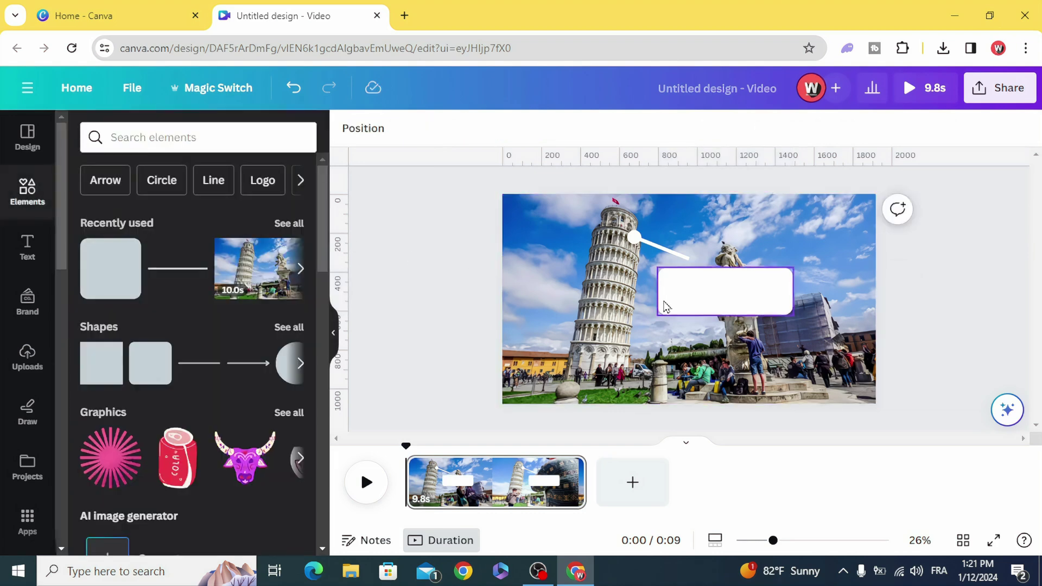
- Move the white box to the line's end and shorten it to about 697 × 187
drag(672, 296, 693, 280)
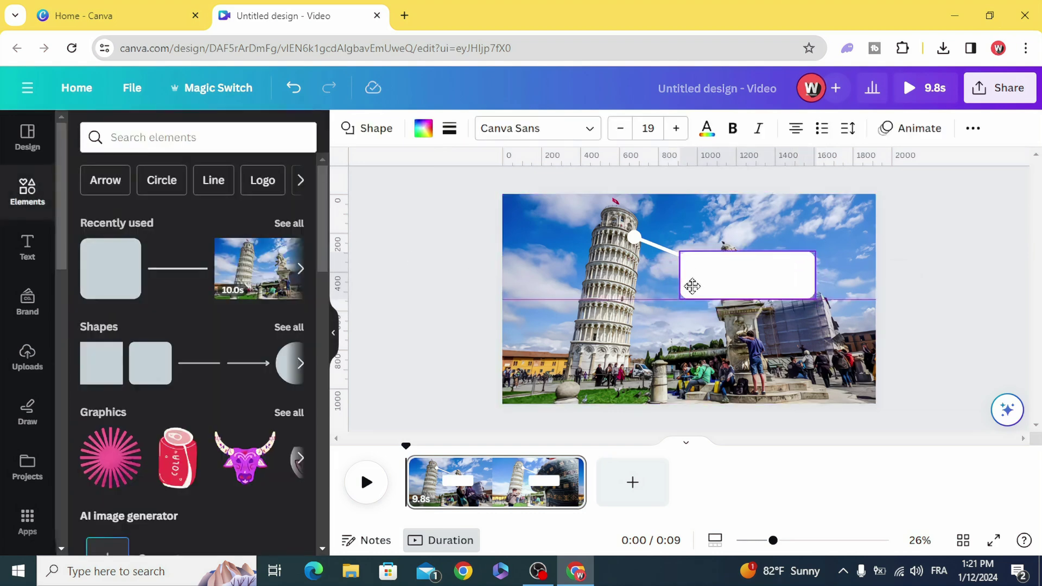
click(566, 312)
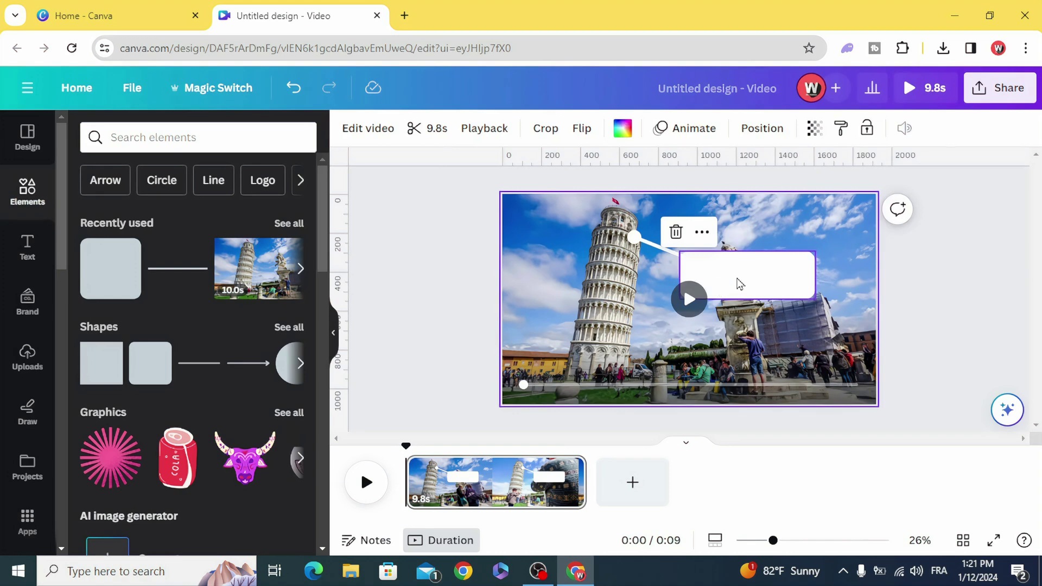
click(739, 283)
drag(748, 298, 707, 272)
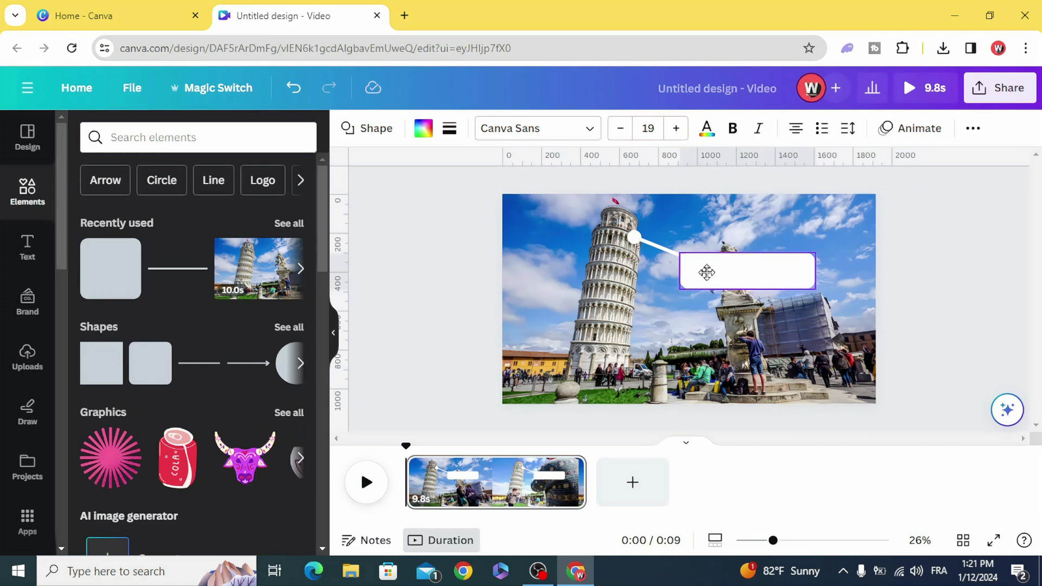
click(442, 304)
- Place a heading on the white box and retype it as 'PISA TOWER'
click(28, 249)
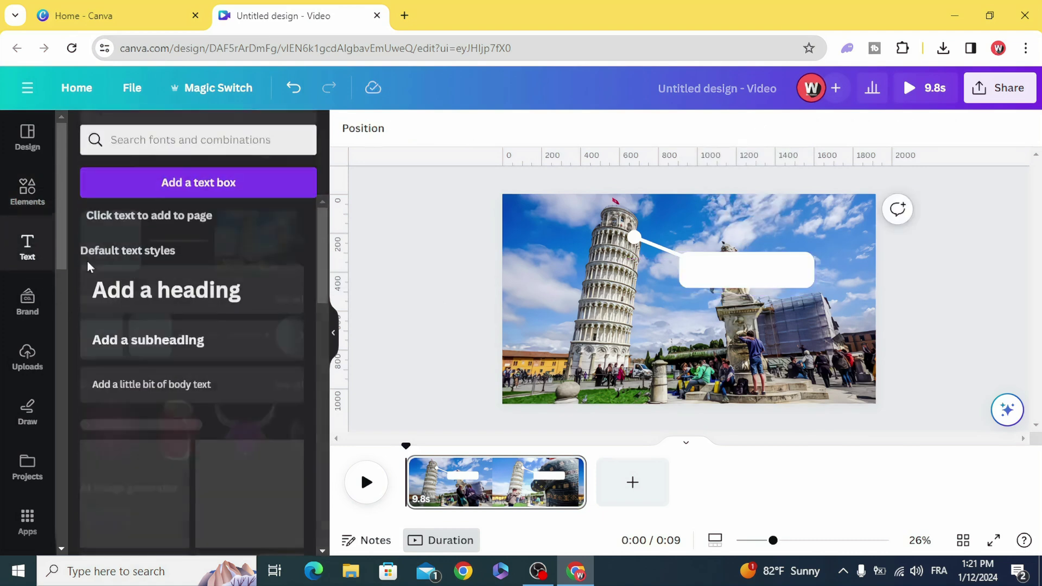
click(149, 287)
drag(643, 291, 706, 270)
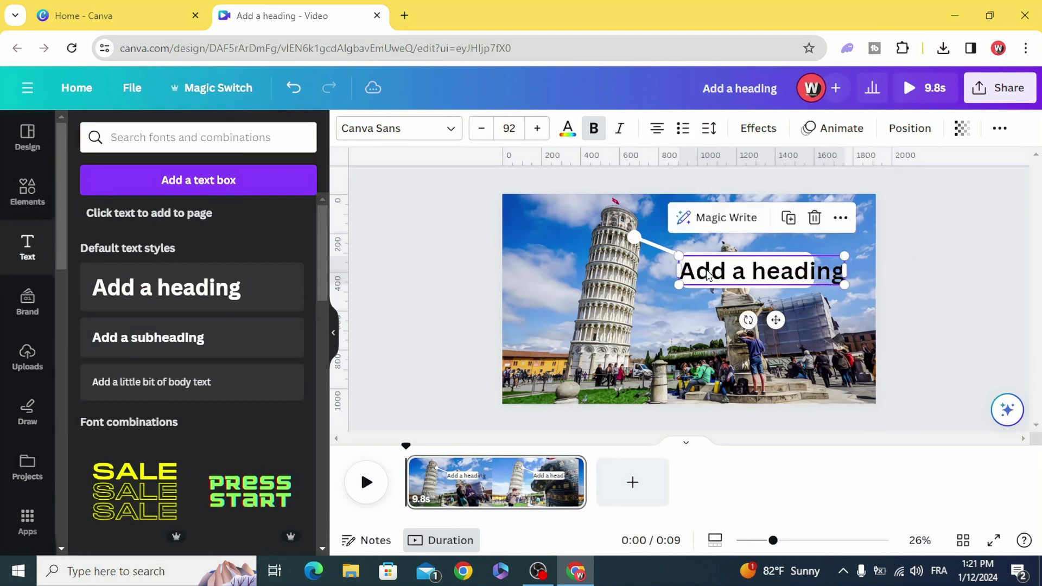
double_click(707, 270)
text(PI)
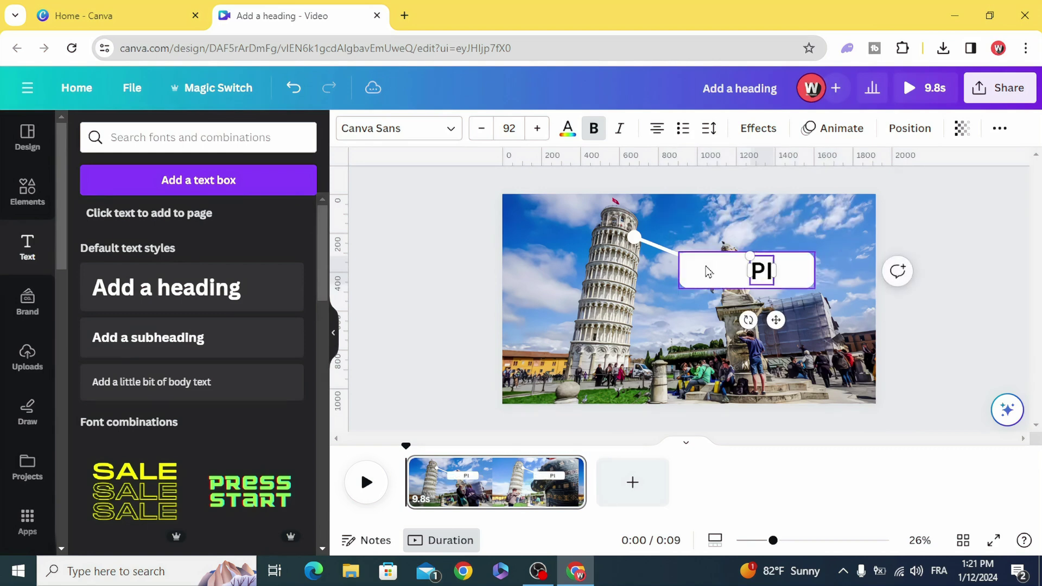
text(SA TOWER)
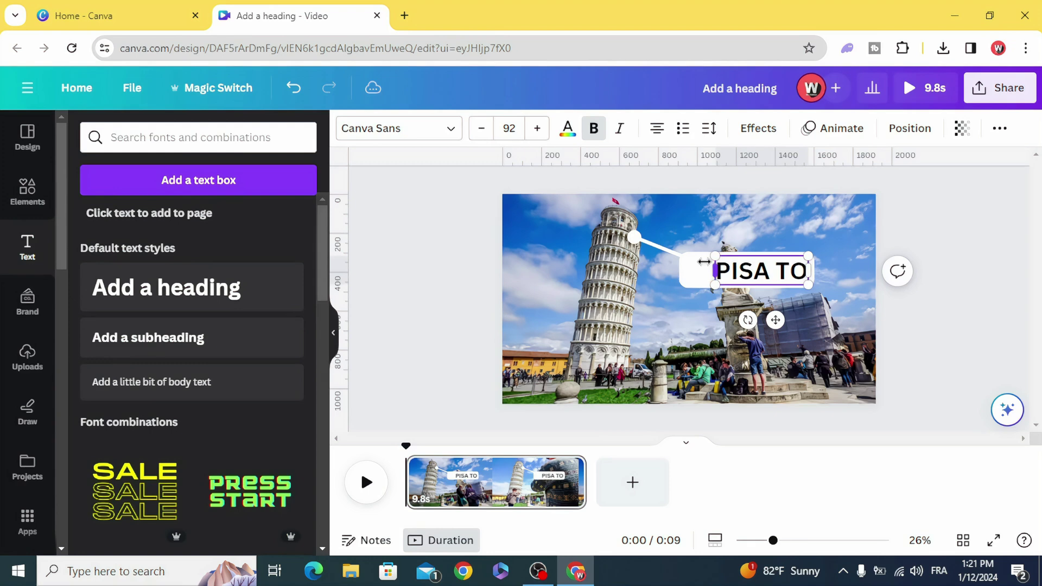
- Set the label font to Anton and enlarge it to size 105
click(430, 137)
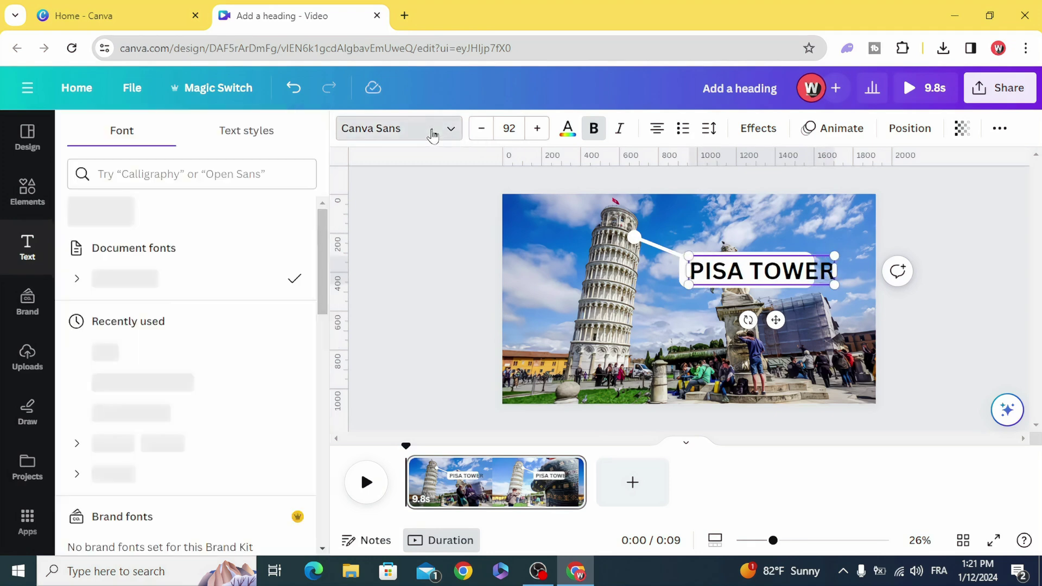
scroll(186, 326, down, 1)
scroll(207, 450, down, 1)
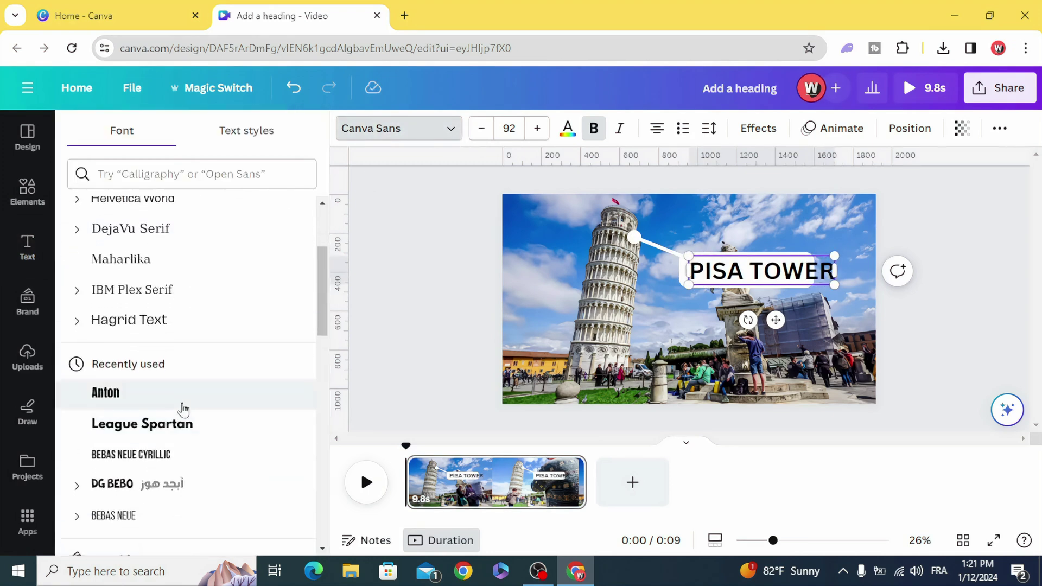
click(181, 402)
mouse_move(708, 253)
mouse_down()
mouse_move(695, 250)
mouse_move(712, 271)
mouse_up()
click(429, 301)
- Colour the word PISA bright pink with the custom colour picker
double_click(703, 267)
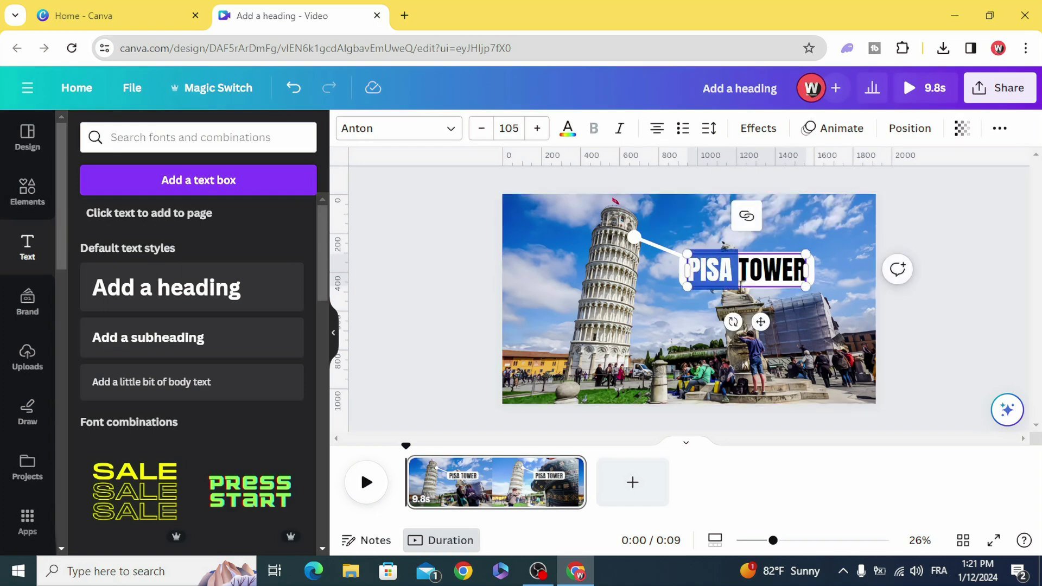
click(567, 130)
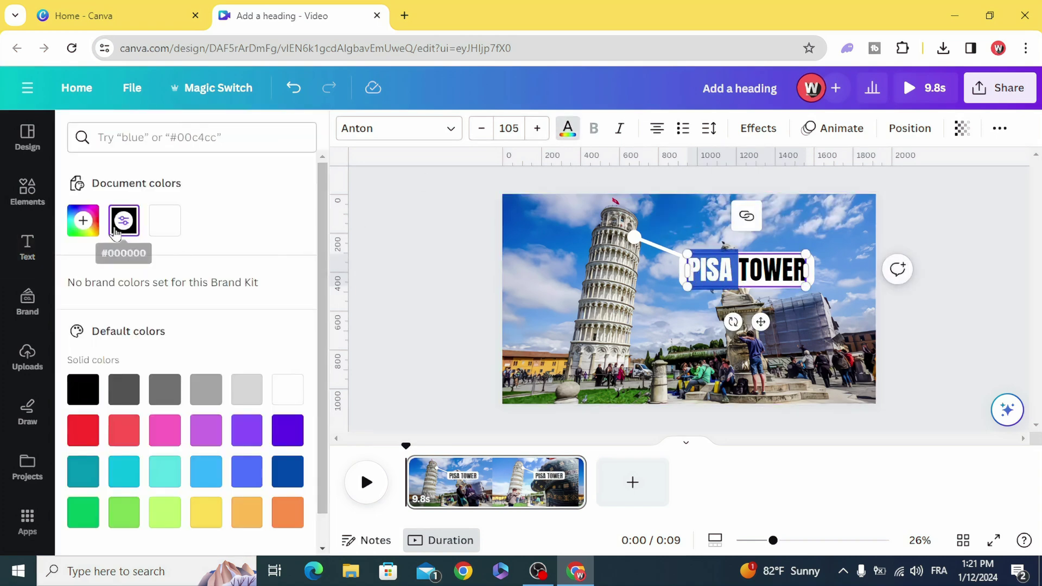
click(83, 221)
click(276, 351)
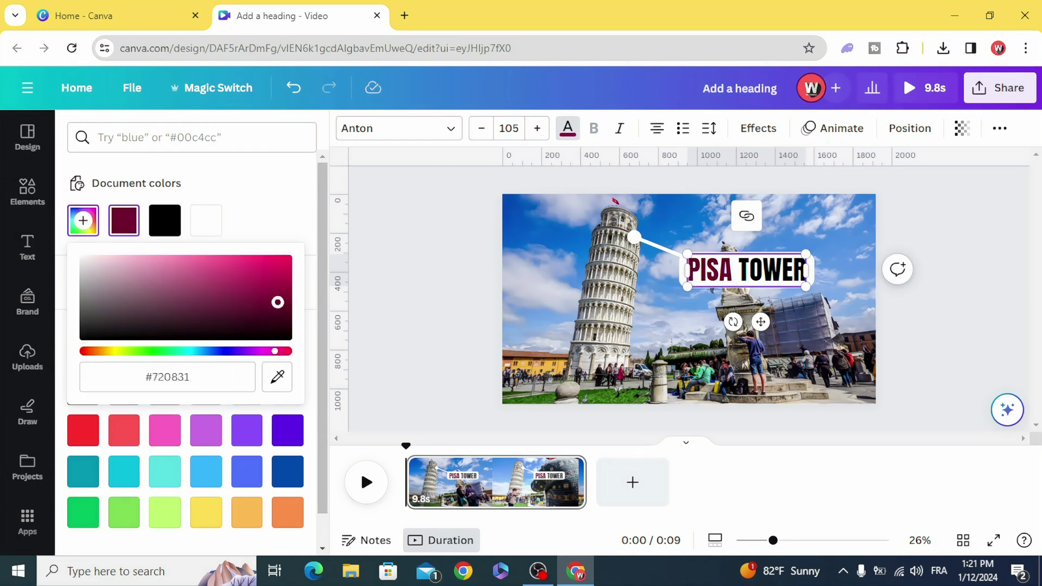
drag(277, 302, 396, 230)
click(458, 238)
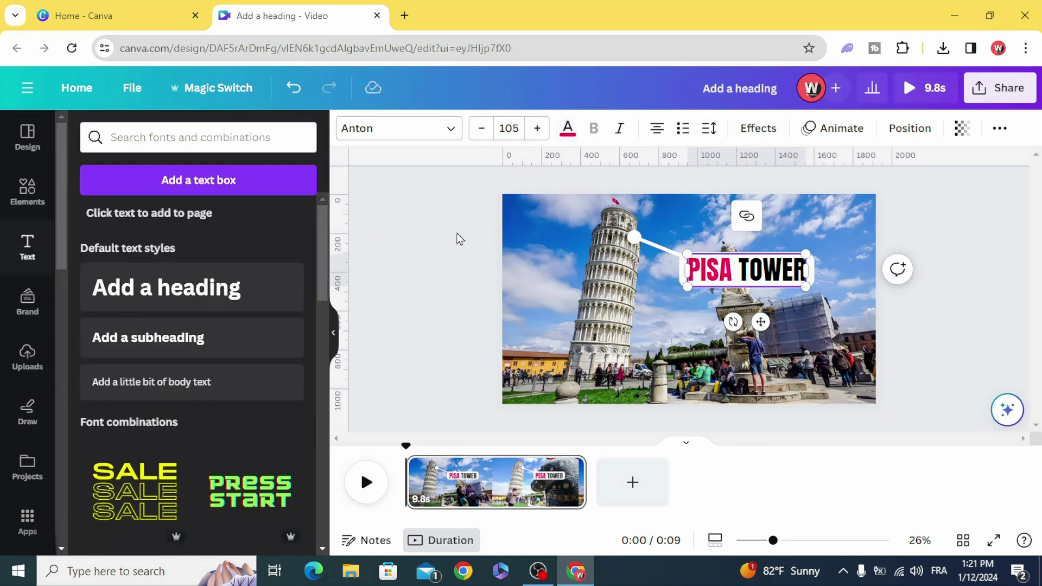
- Select the pointer line and PISA TOWER label together and group them
click(537, 231)
click(556, 274)
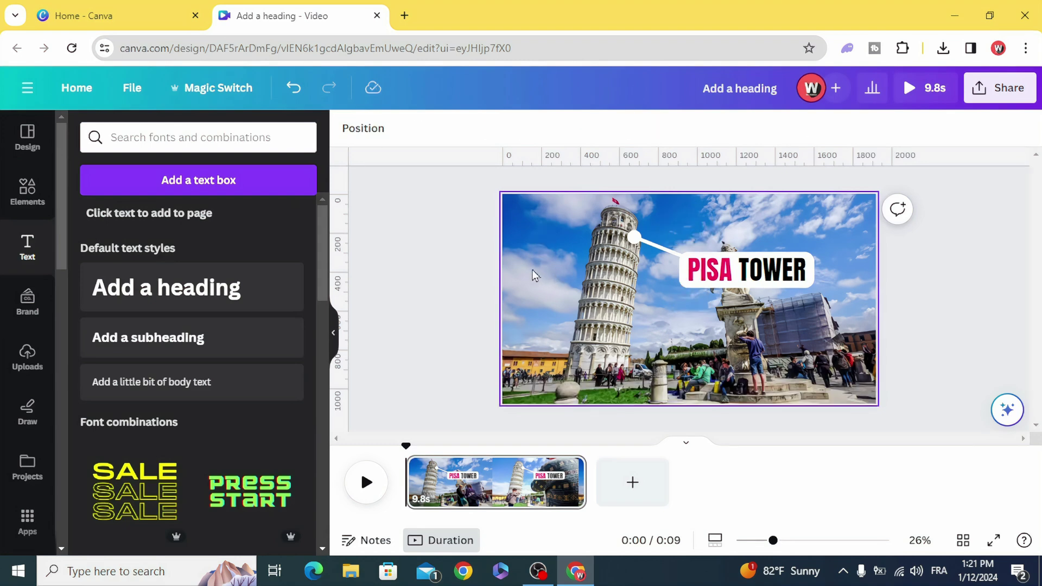
drag(577, 207, 582, 210)
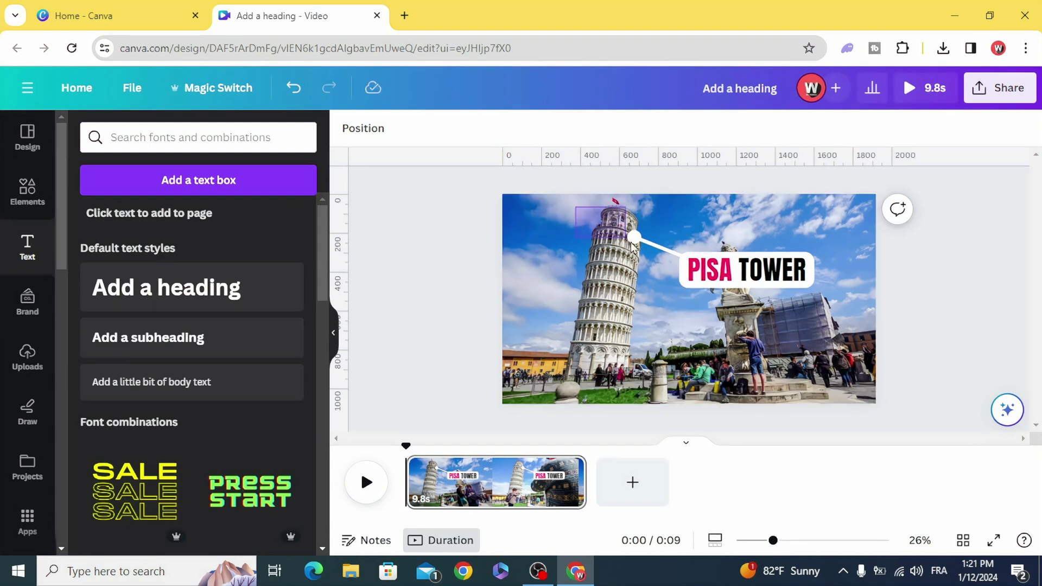
drag(632, 245, 738, 292)
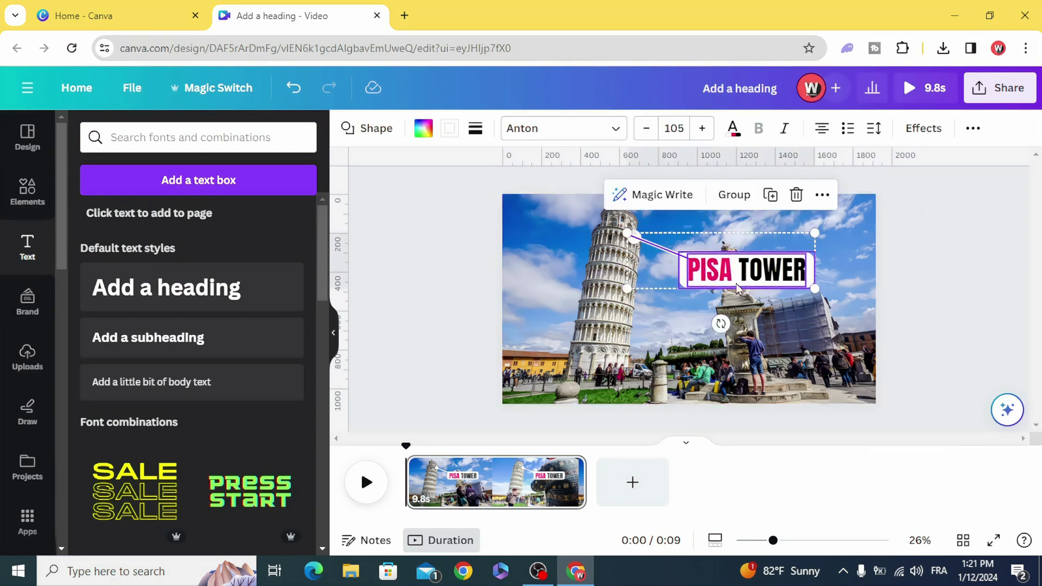
click(734, 197)
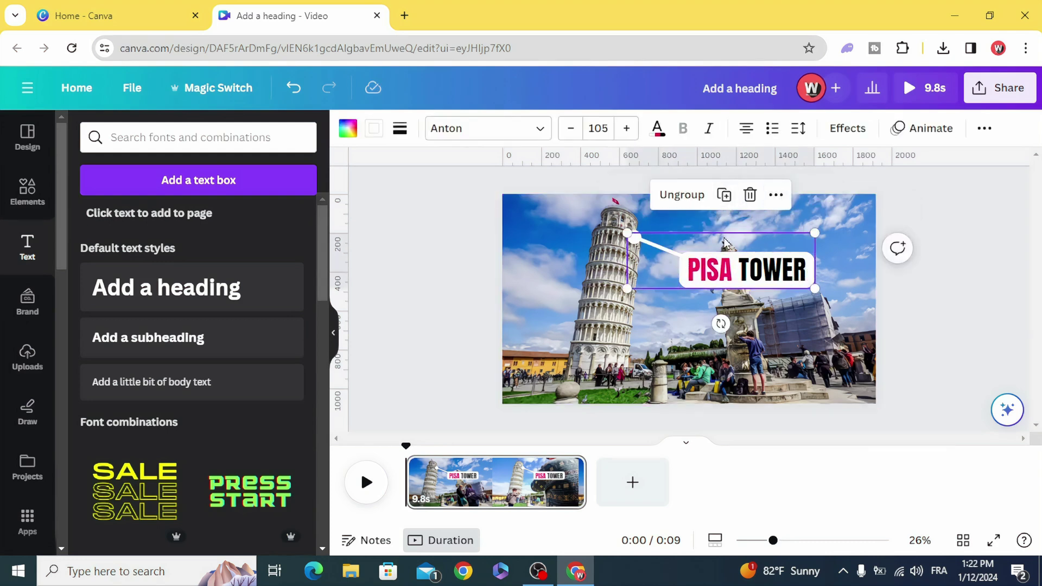
- Give the group a faster left-to-right Wipe animation on both enter and exit
click(921, 132)
click(194, 423)
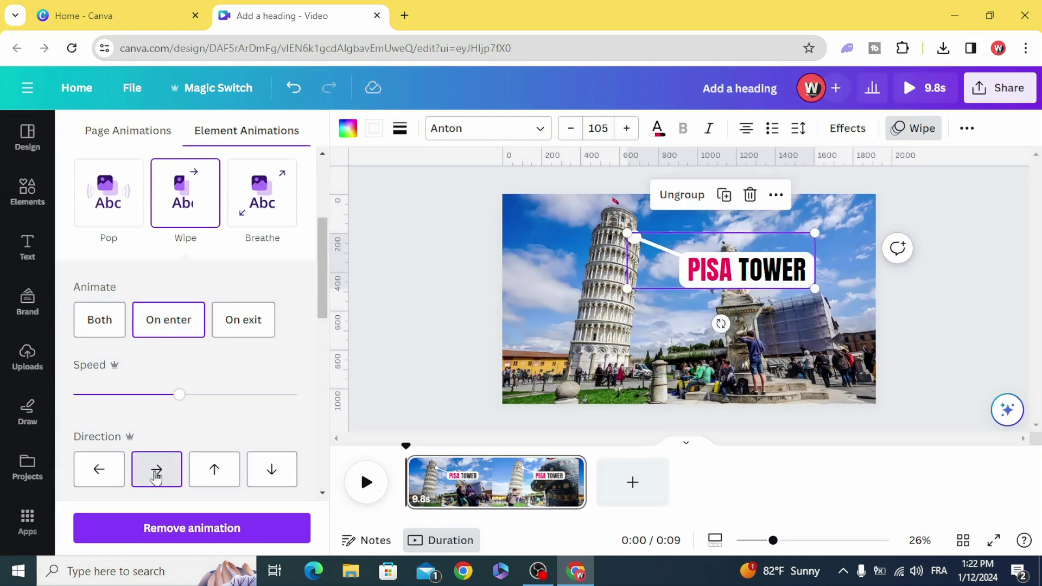
click(156, 477)
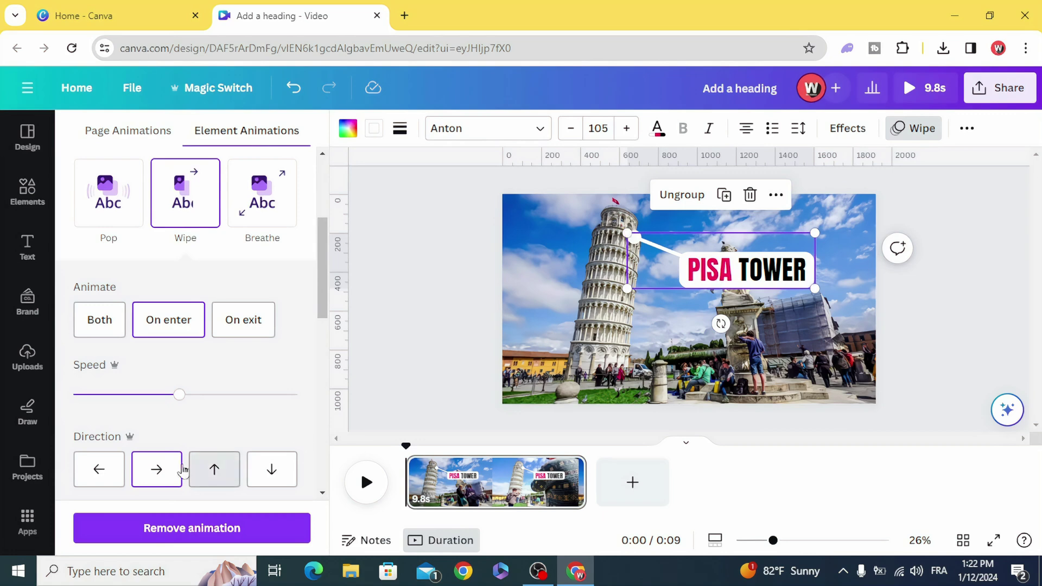
click(158, 468)
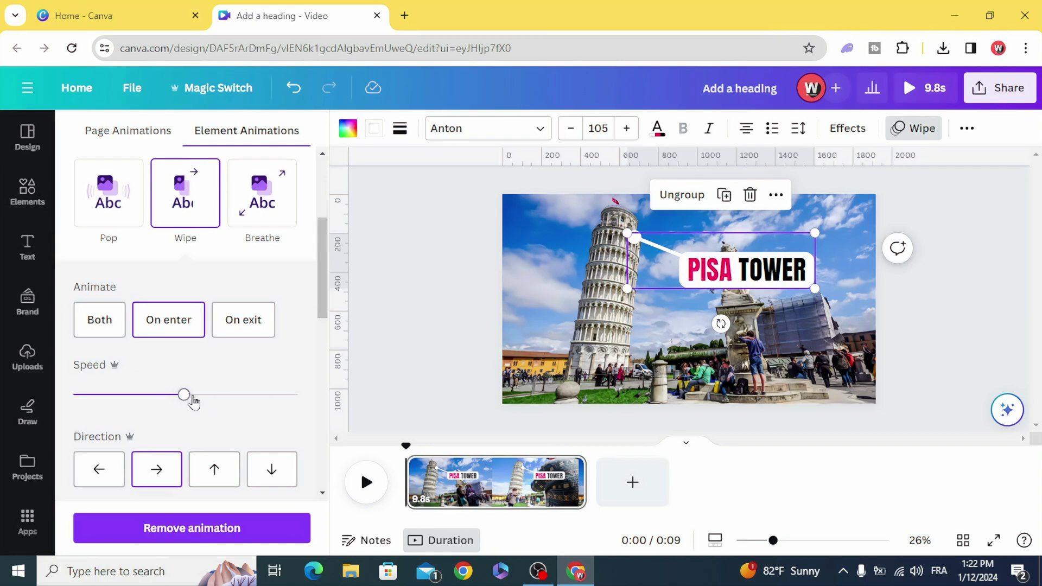
drag(270, 399, 278, 395)
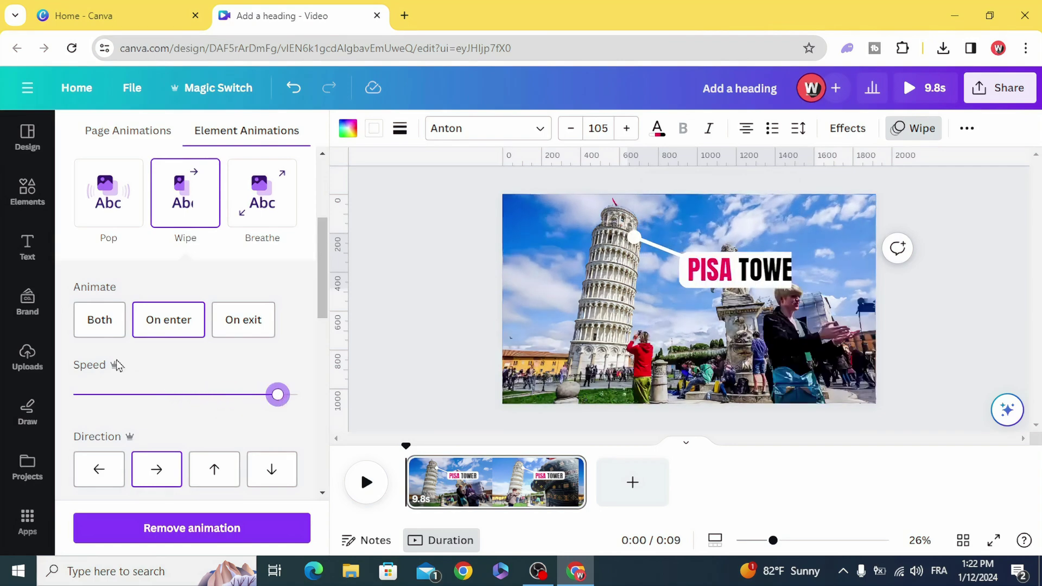
click(96, 327)
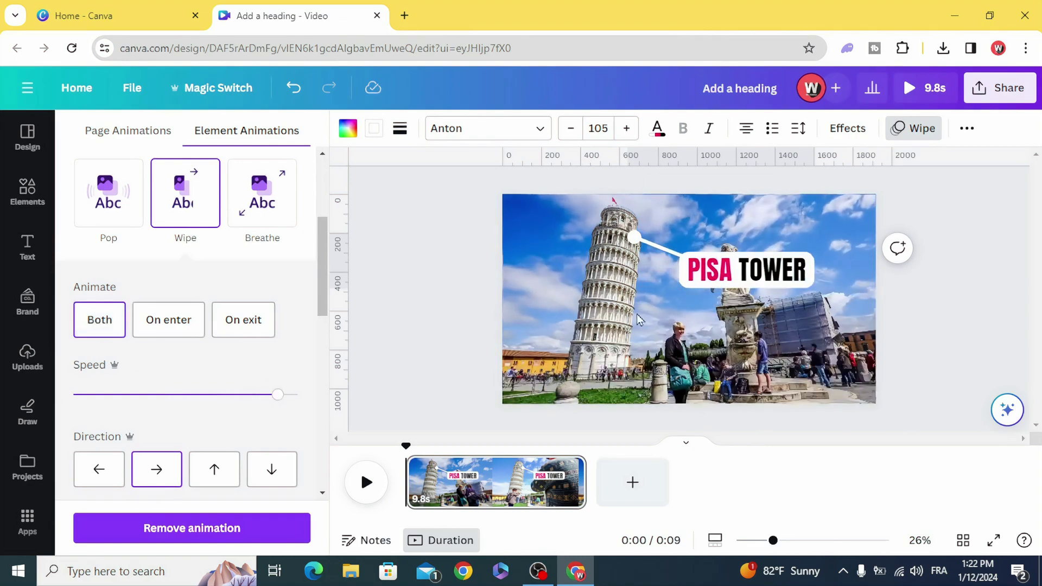
- Trim the callout group's timing bar to about 2.2 seconds and preview playback
right_click(711, 278)
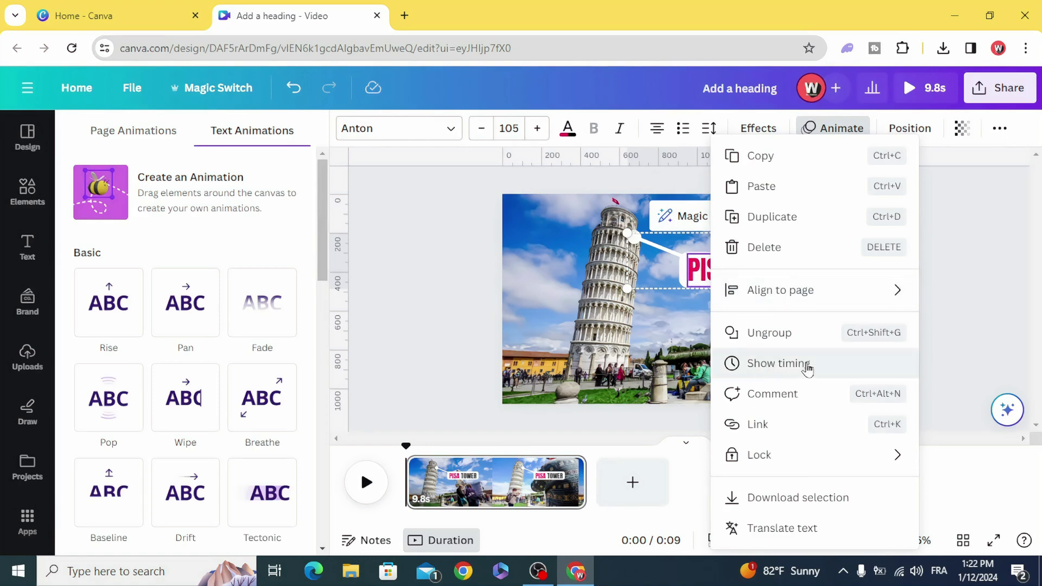
click(779, 363)
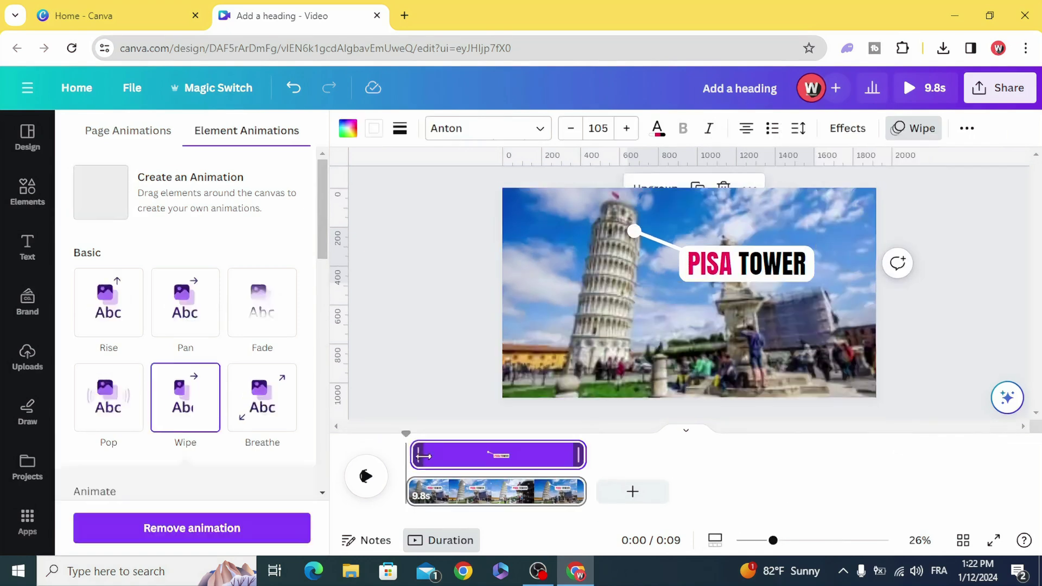
drag(423, 456, 434, 456)
drag(584, 453, 456, 457)
click(363, 474)
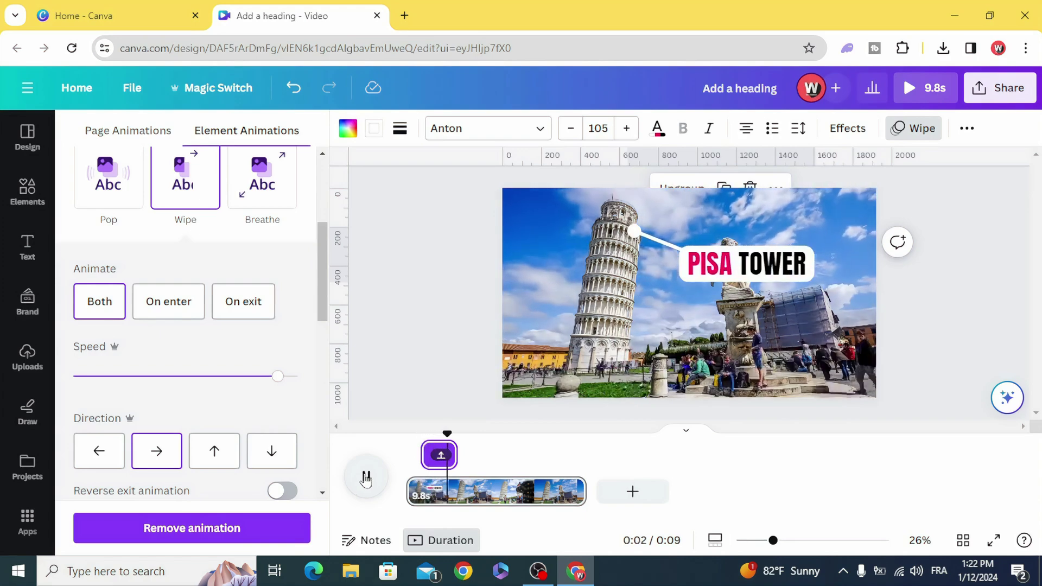
click(366, 477)
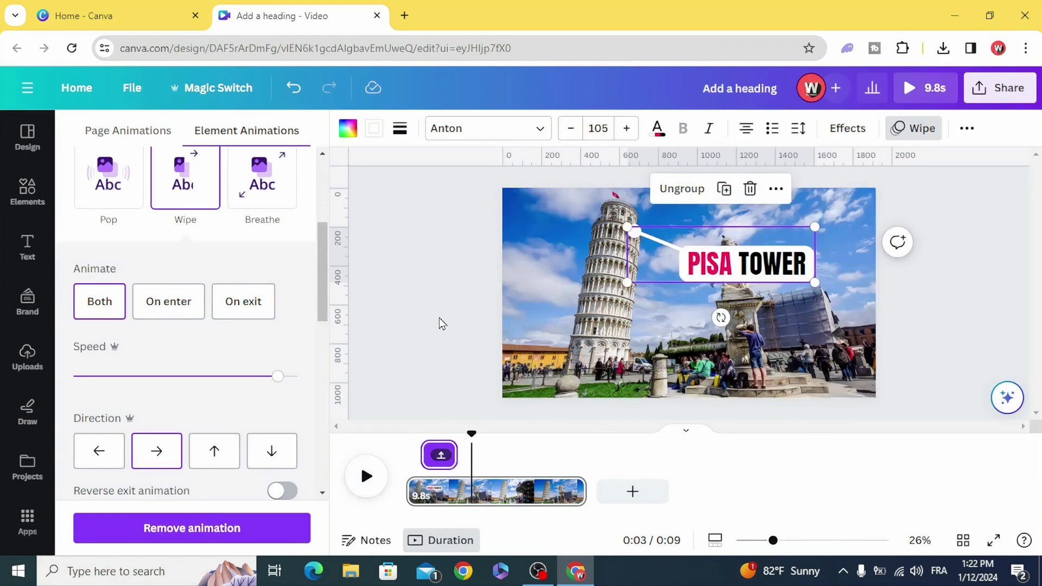
- Search elements for 'call out title' and scroll through the Graphics results
click(23, 196)
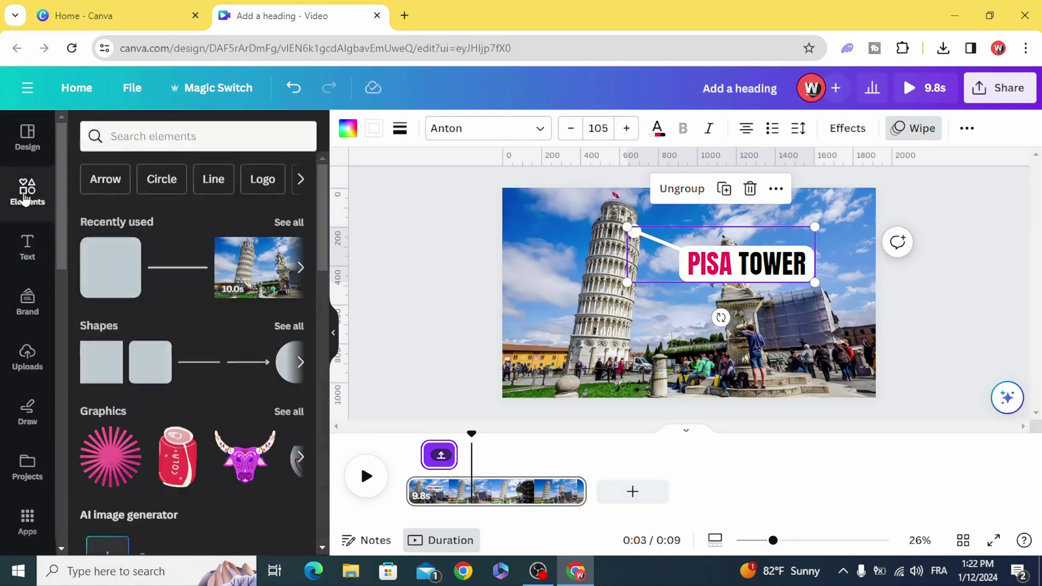
click(141, 140)
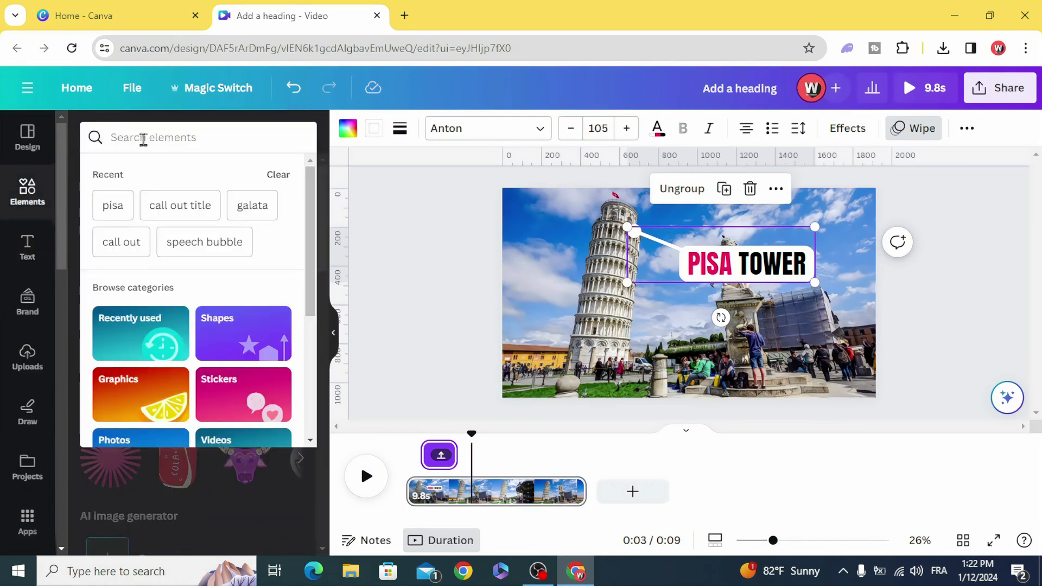
text(c)
key(BackSpace)
text(CALL OUT)
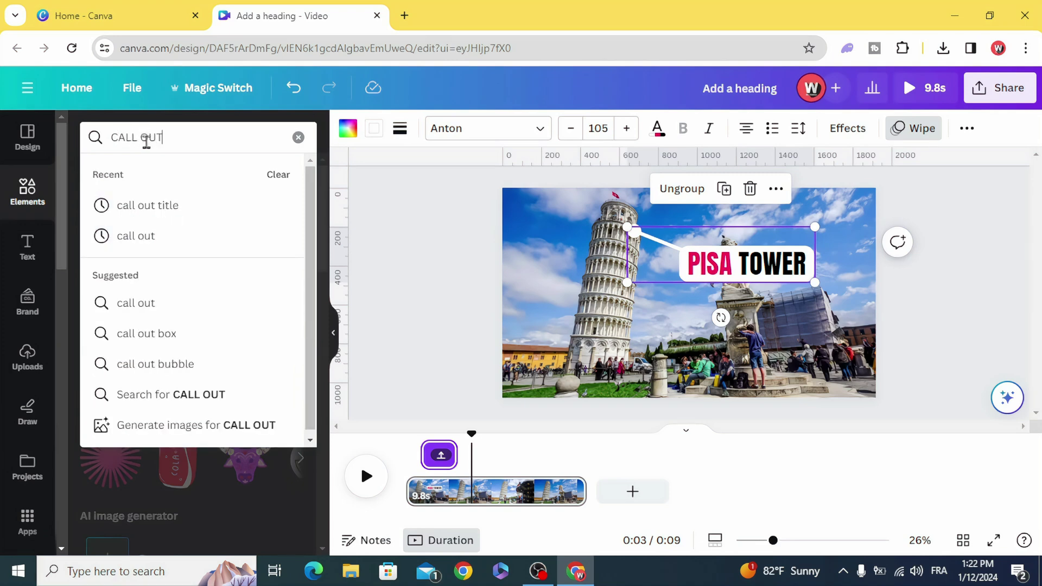
click(166, 209)
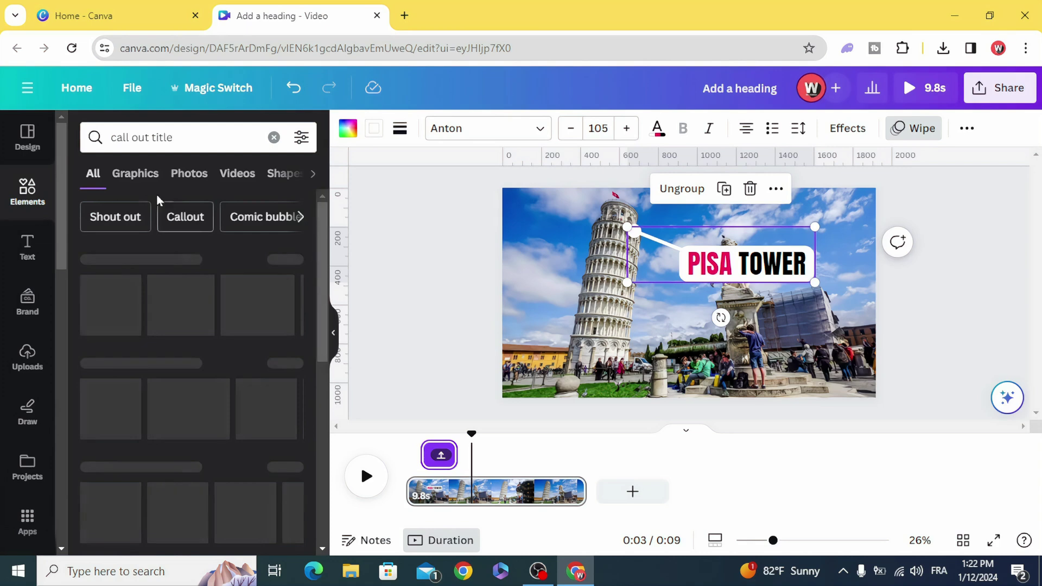
click(135, 175)
scroll(146, 324, down, 3)
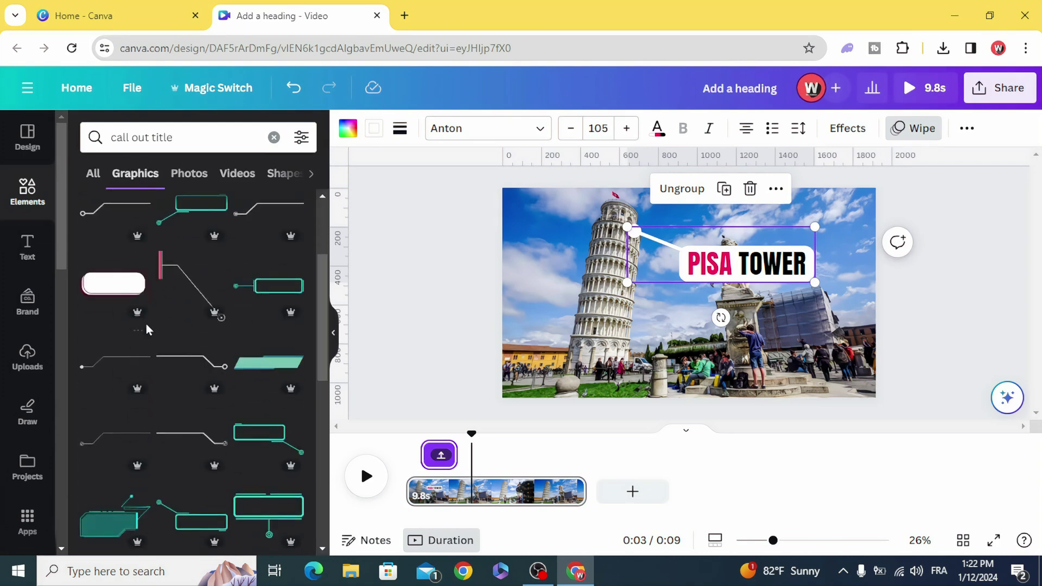
scroll(145, 328, down, 5)
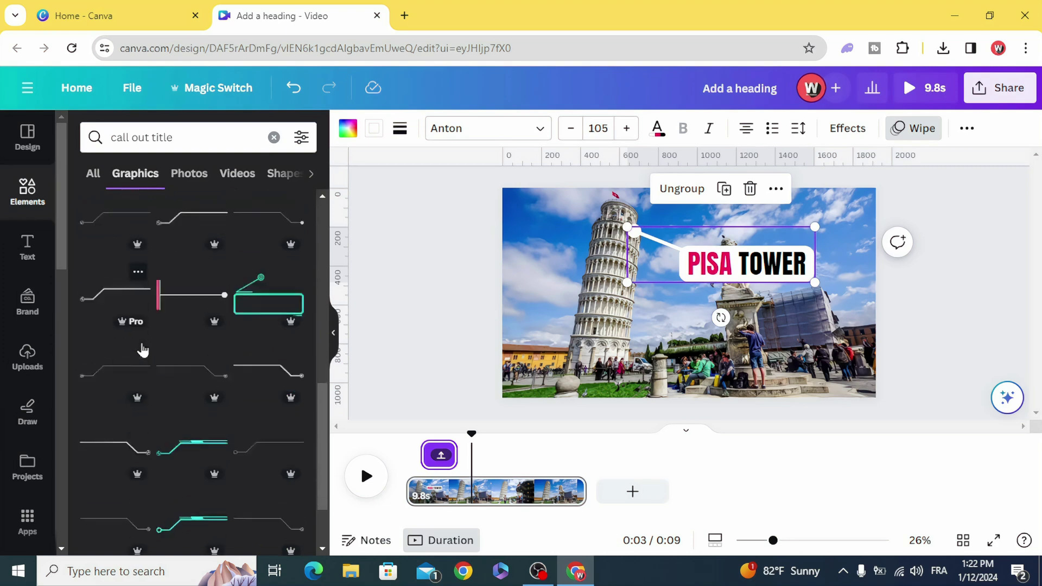
scroll(143, 350, down, 5)
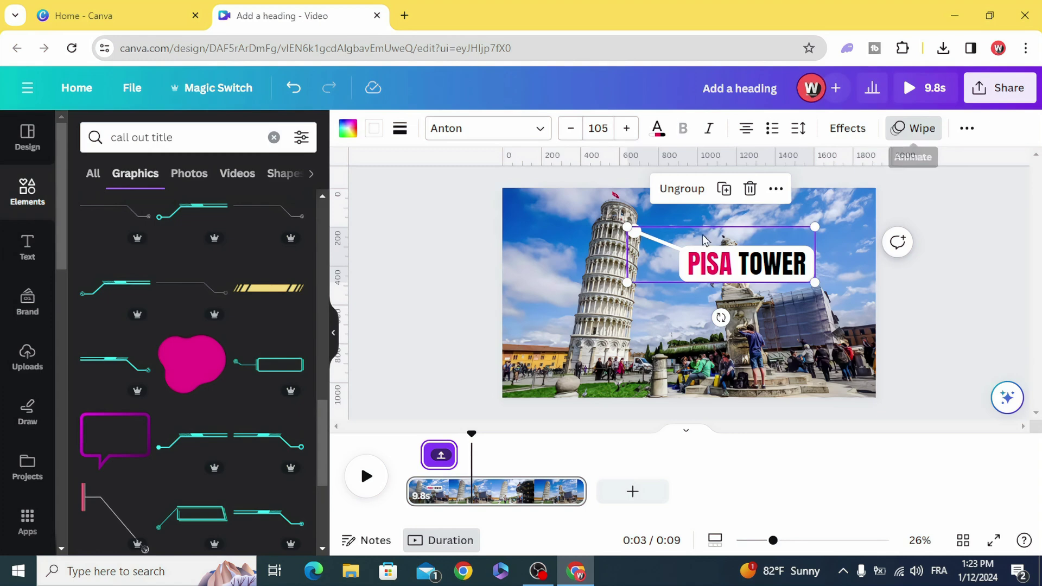
scroll(182, 418, down, 5)
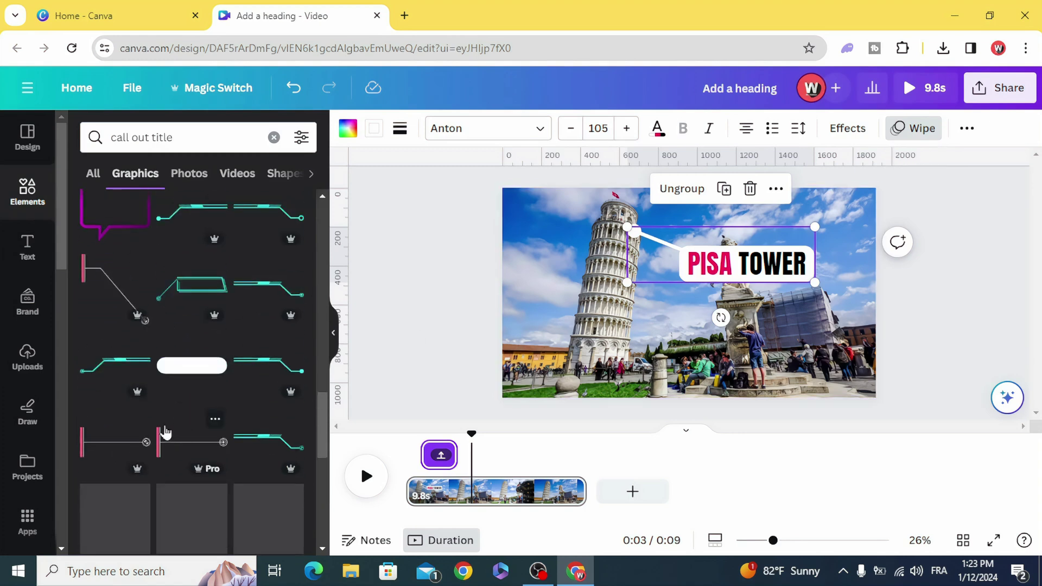
- Add the teal callout line graphic, recolour it black, and position it across the tower's upper left side
click(271, 364)
drag(690, 293, 598, 326)
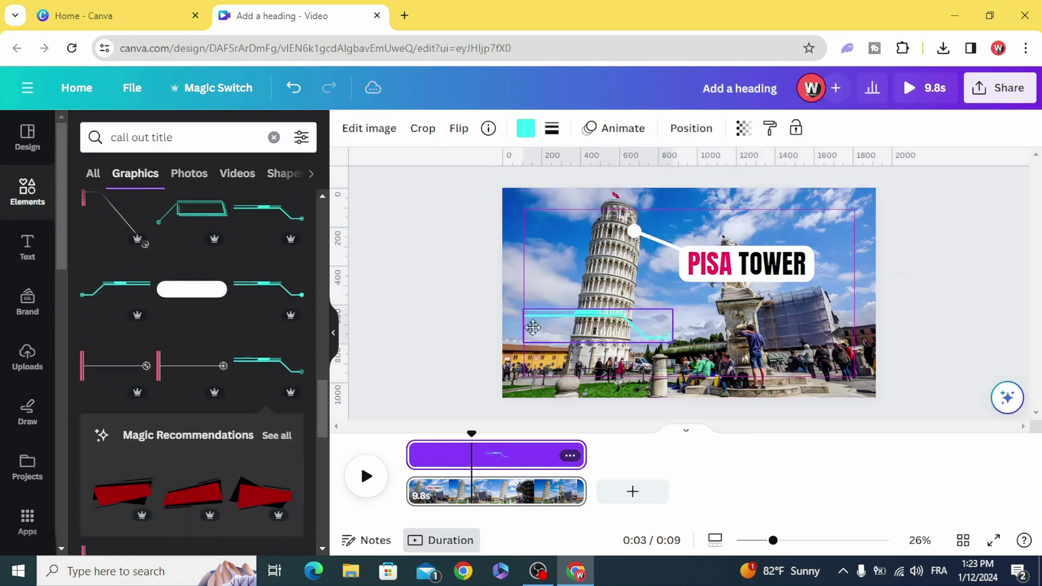
click(524, 129)
click(123, 220)
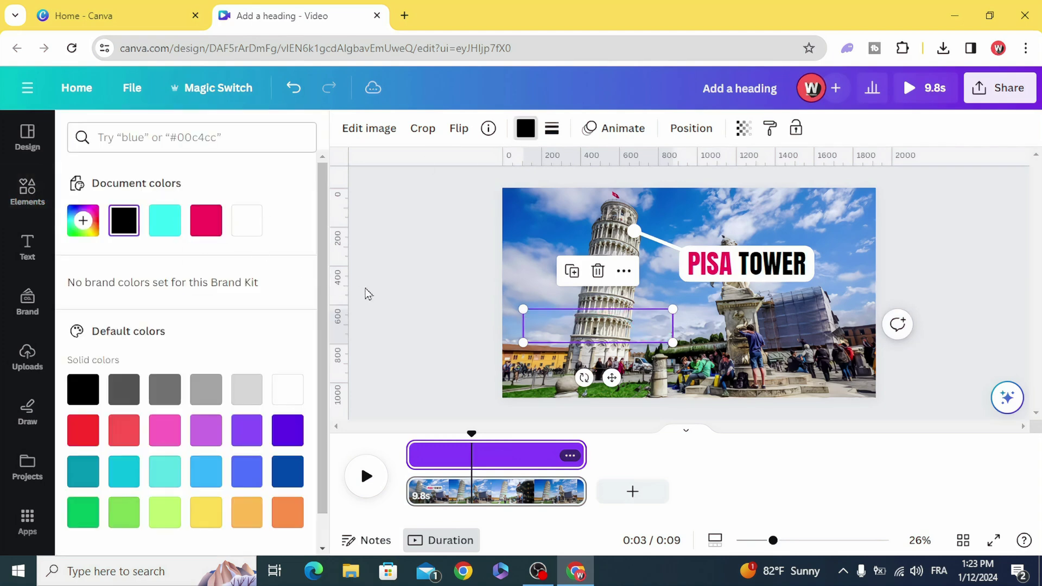
click(439, 289)
drag(597, 326, 586, 283)
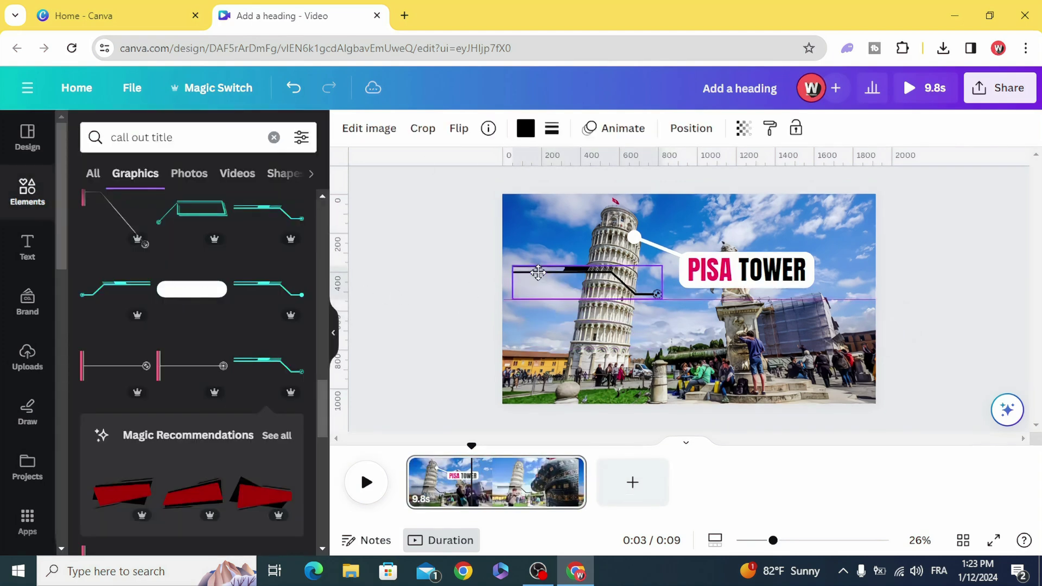